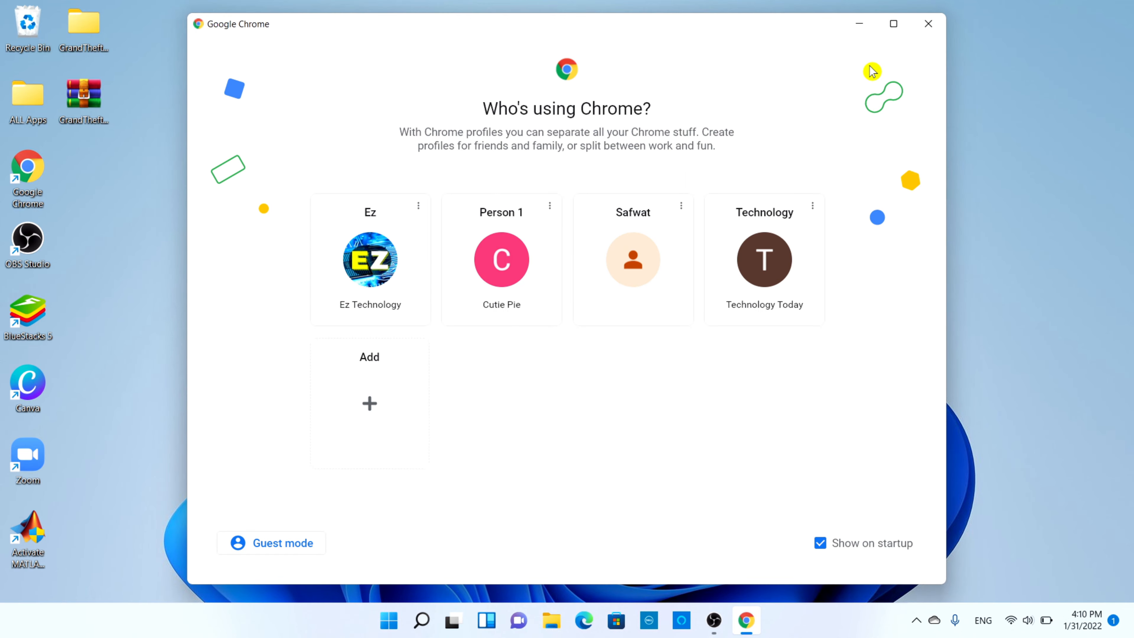
click(894, 28)
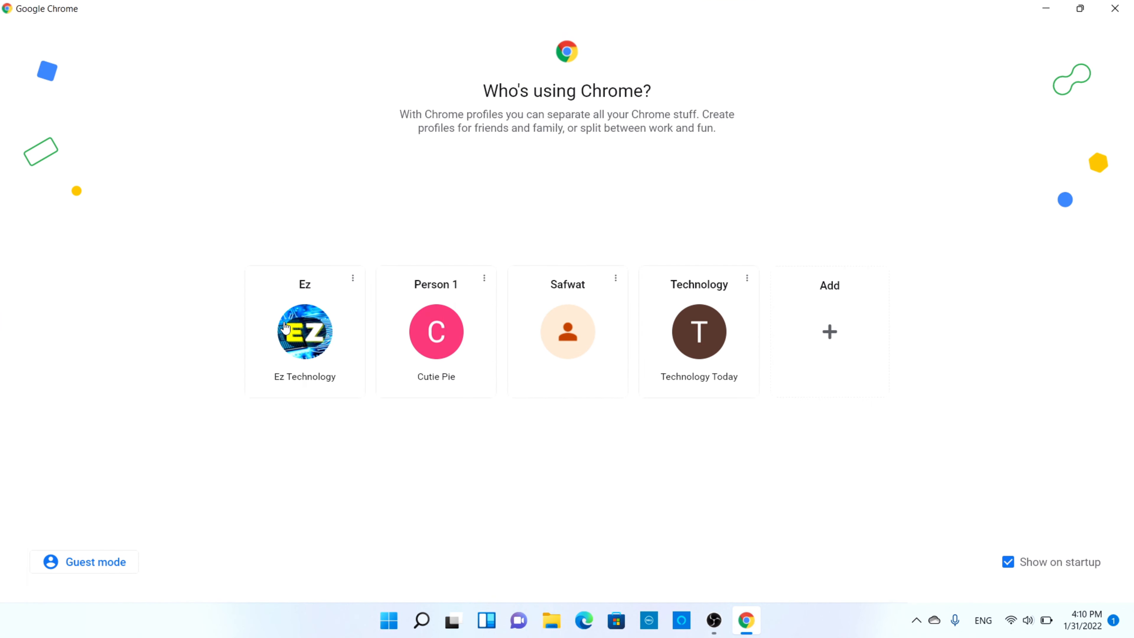
click(304, 330)
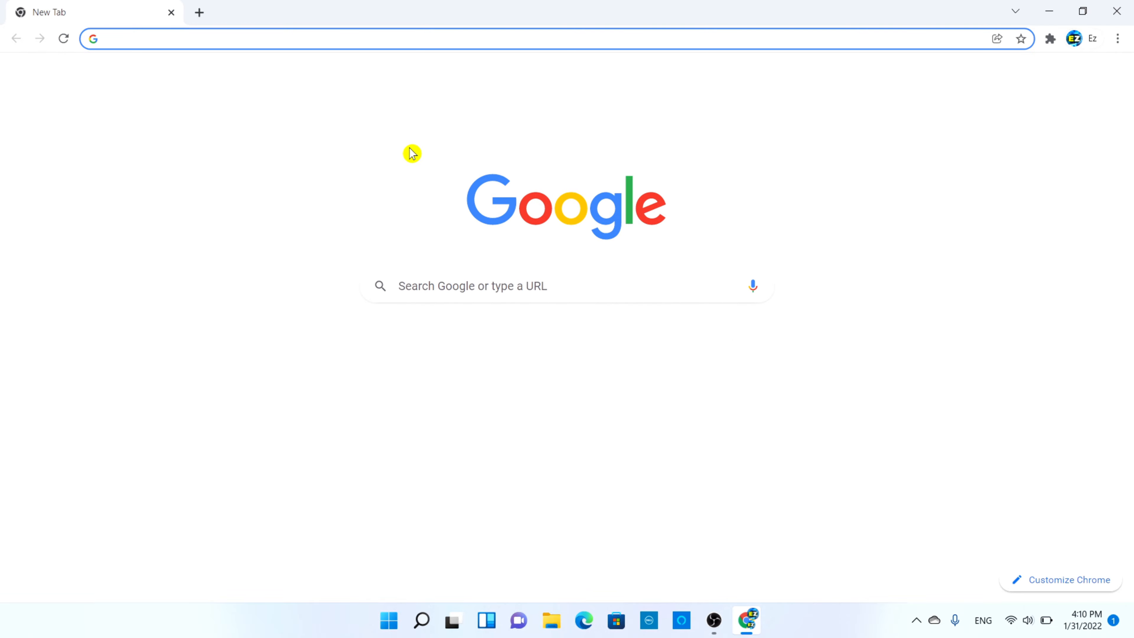
text(www.)
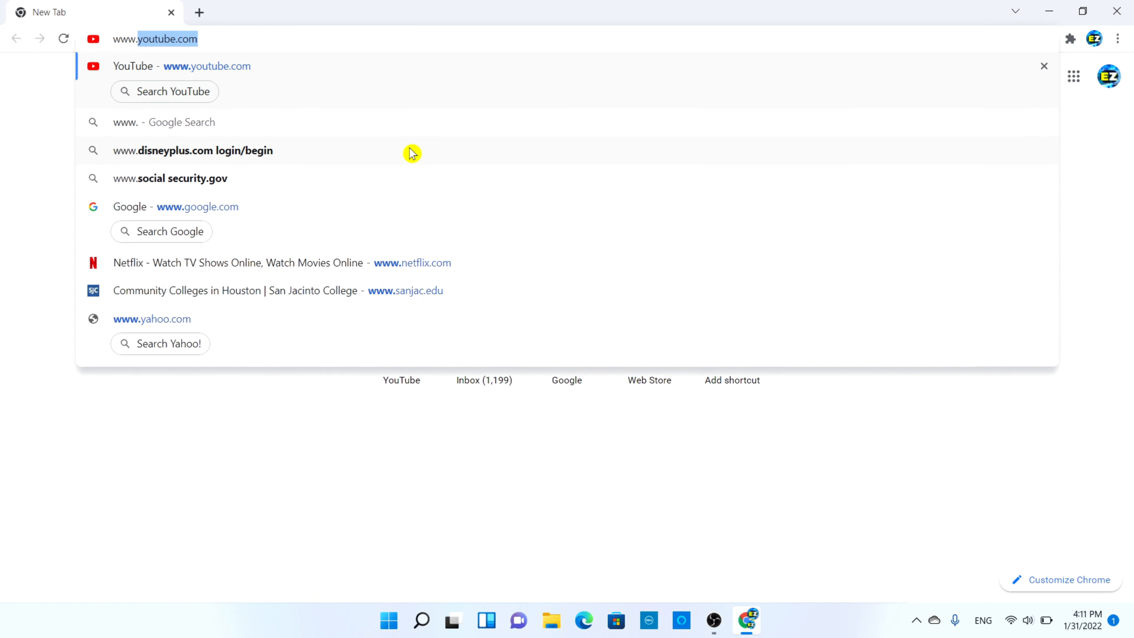
text(lsp)
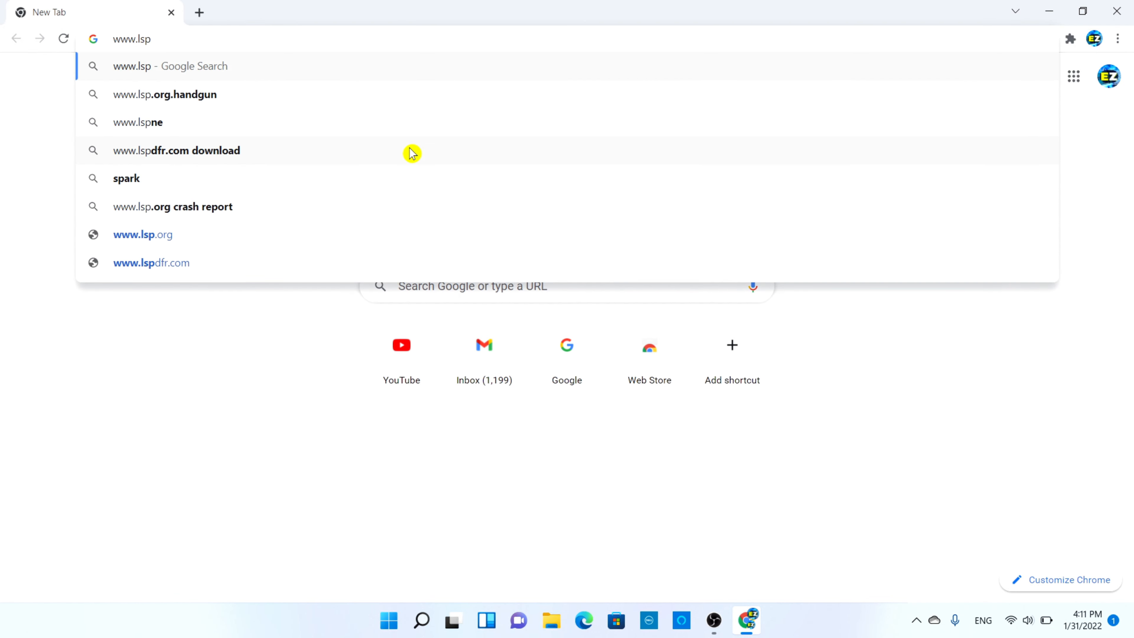
text(dfr)
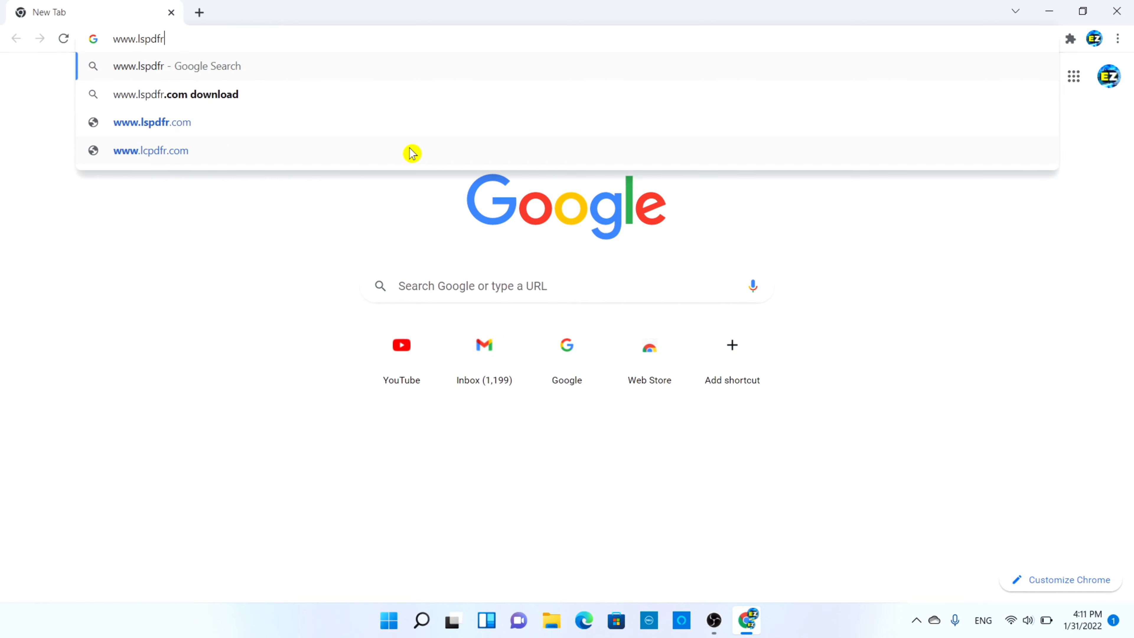
text(.com)
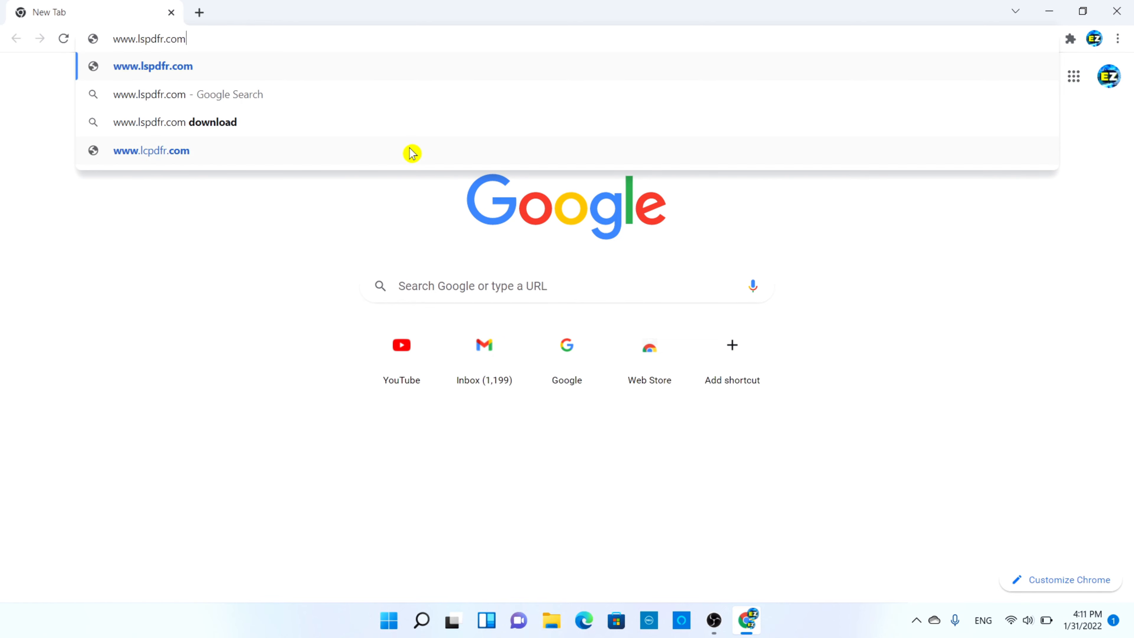
key(Return)
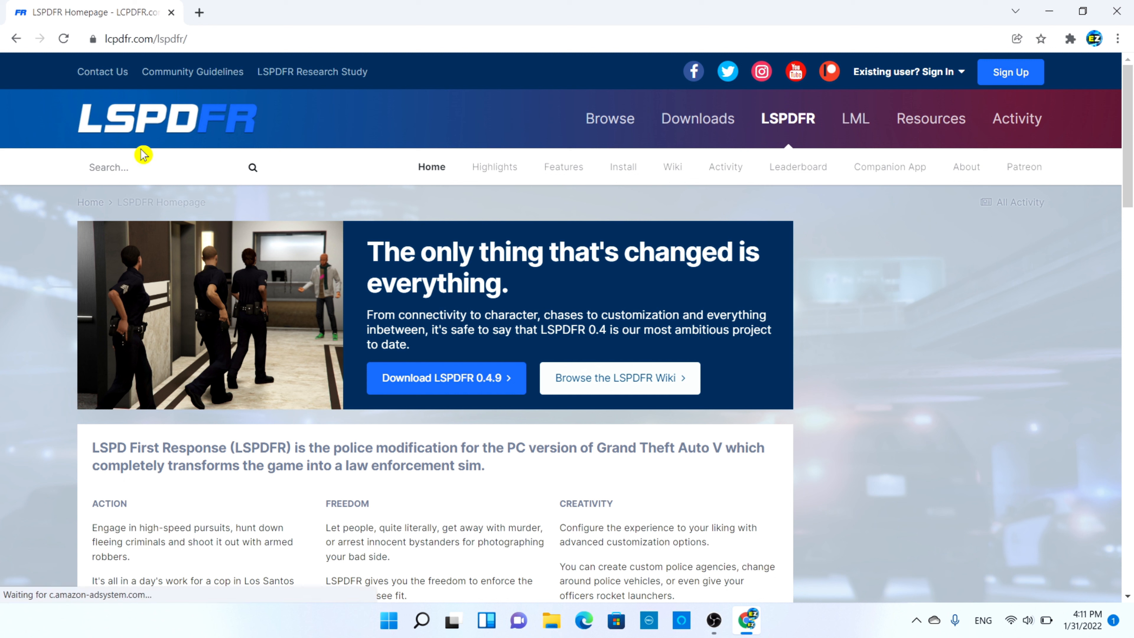
Step: Go from the site's home page to LSPDFR for GTA V and open the LSPDFR 0.4.9 download page
click(200, 124)
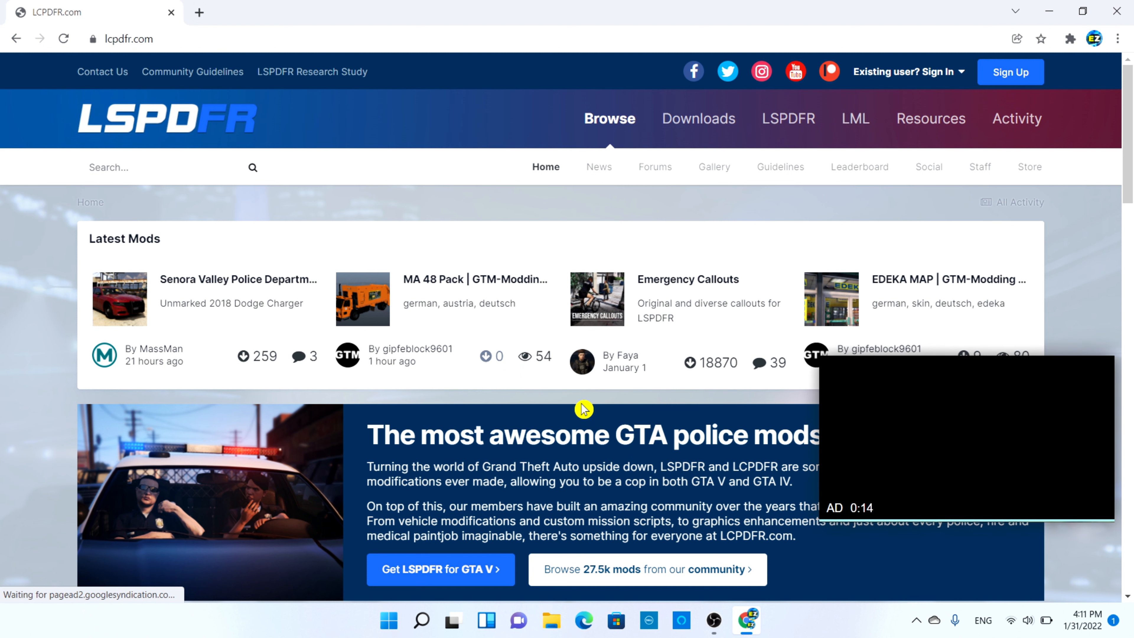
scroll(584, 408, down, 3)
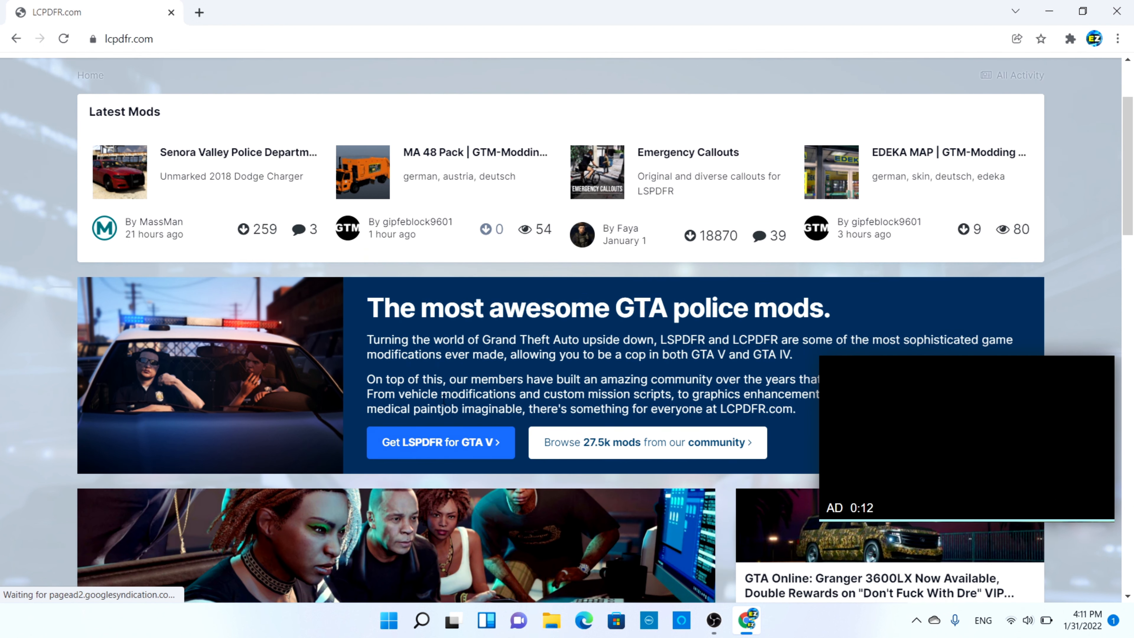
click(464, 449)
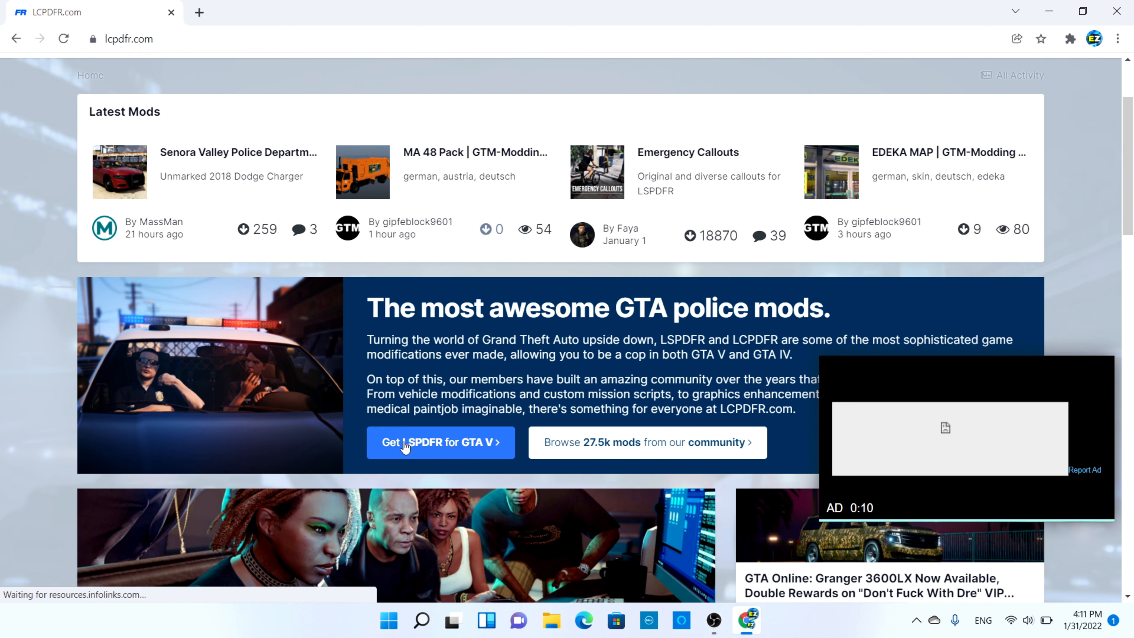
click(460, 449)
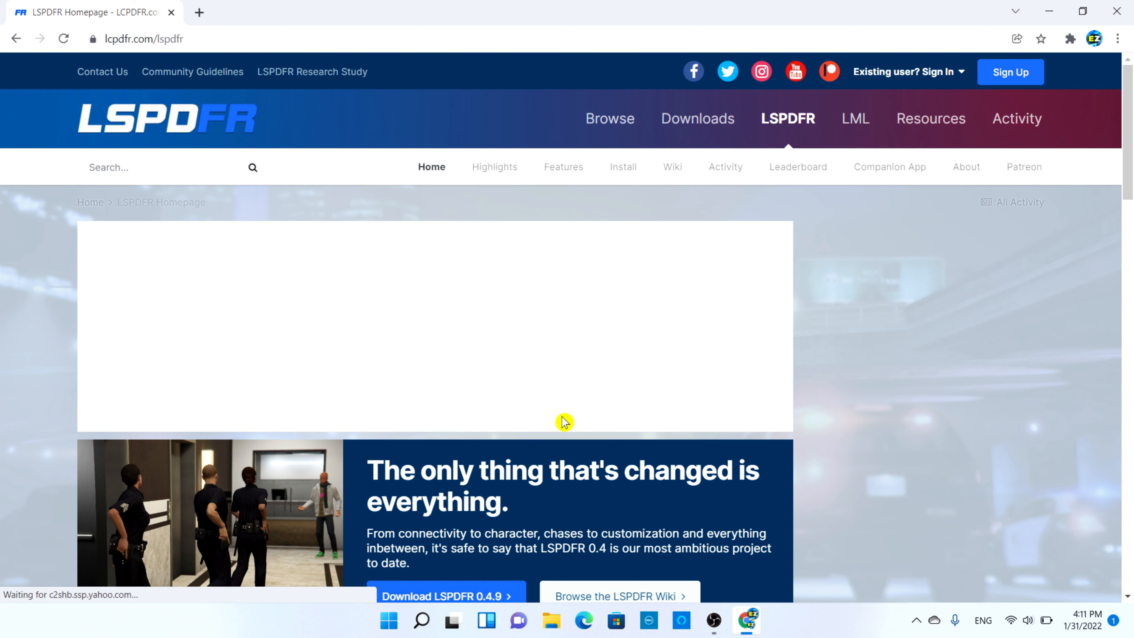
scroll(564, 422, down, 4)
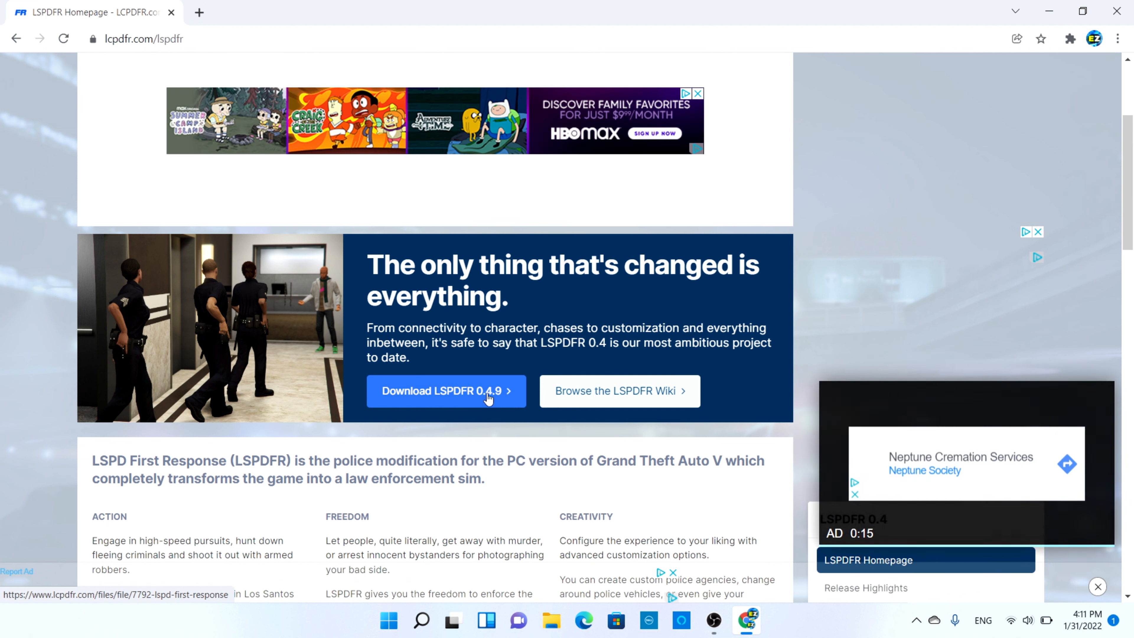
click(475, 405)
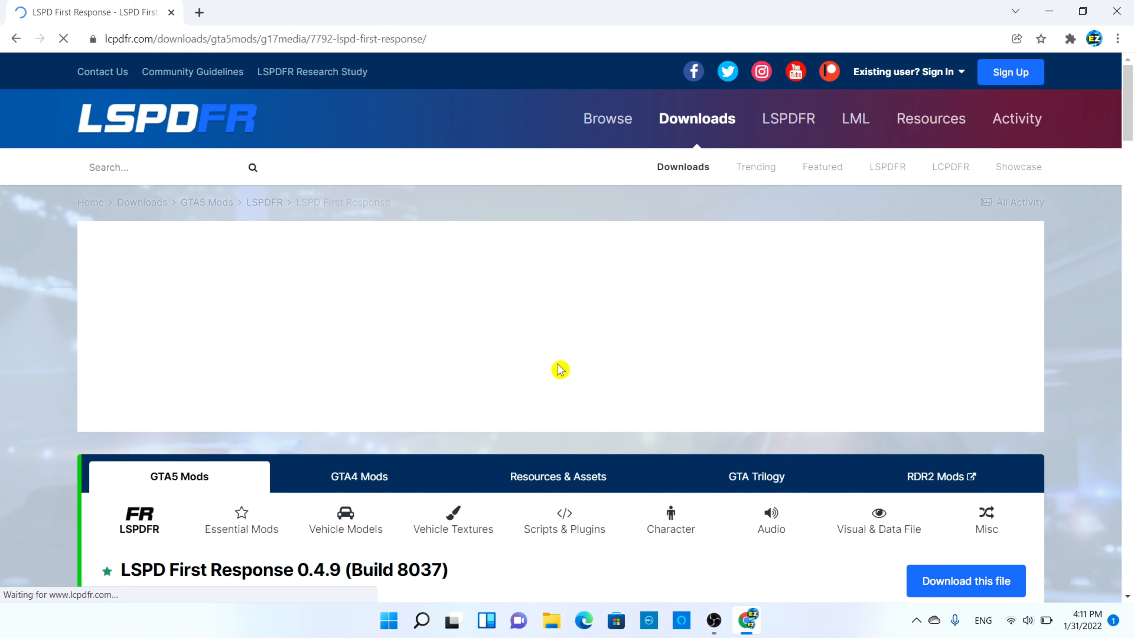
Step: Request the LSPD First Response 0.4.9 (Build 8037) download and agree to the download terms
scroll(560, 369, down, 1)
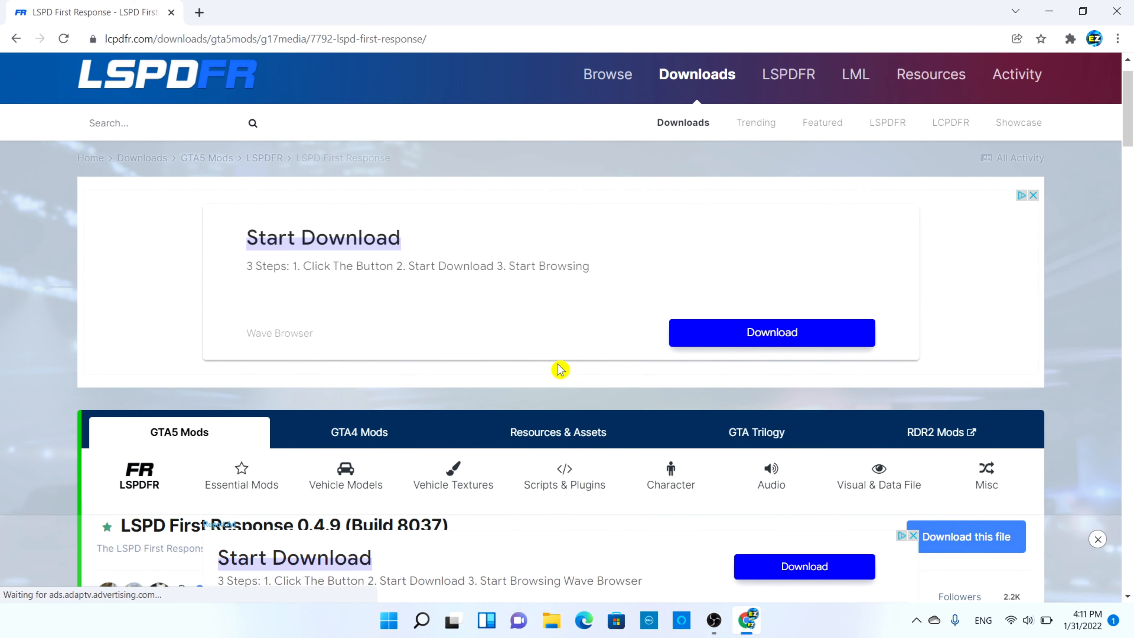
scroll(561, 370, down, 3)
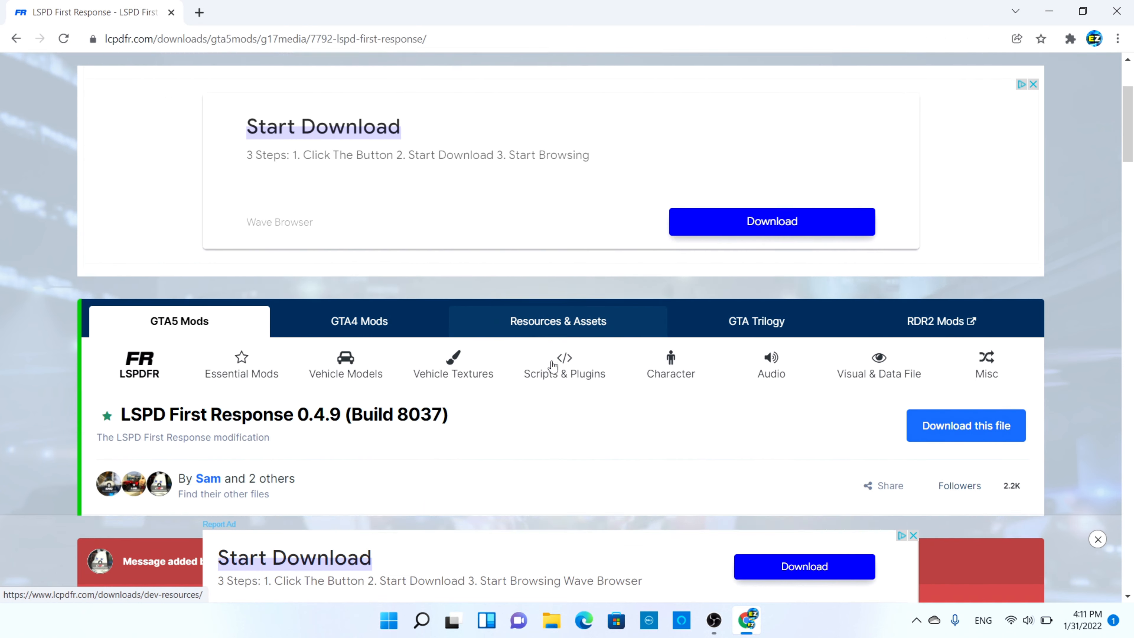
scroll(561, 370, down, 1)
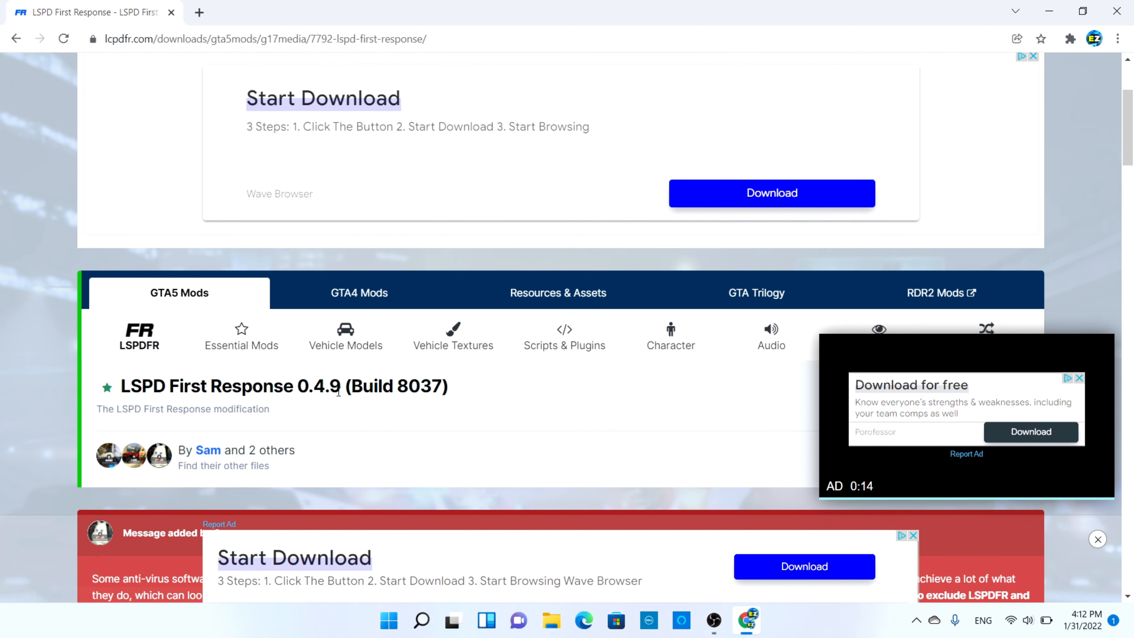
scroll(561, 406, down, 3)
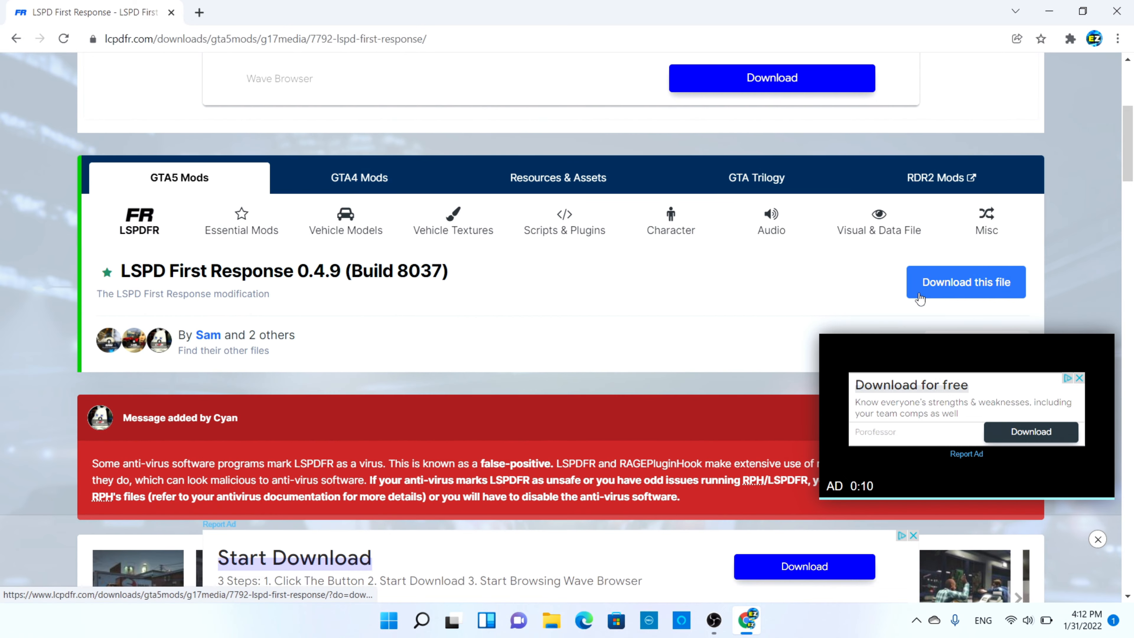
click(974, 287)
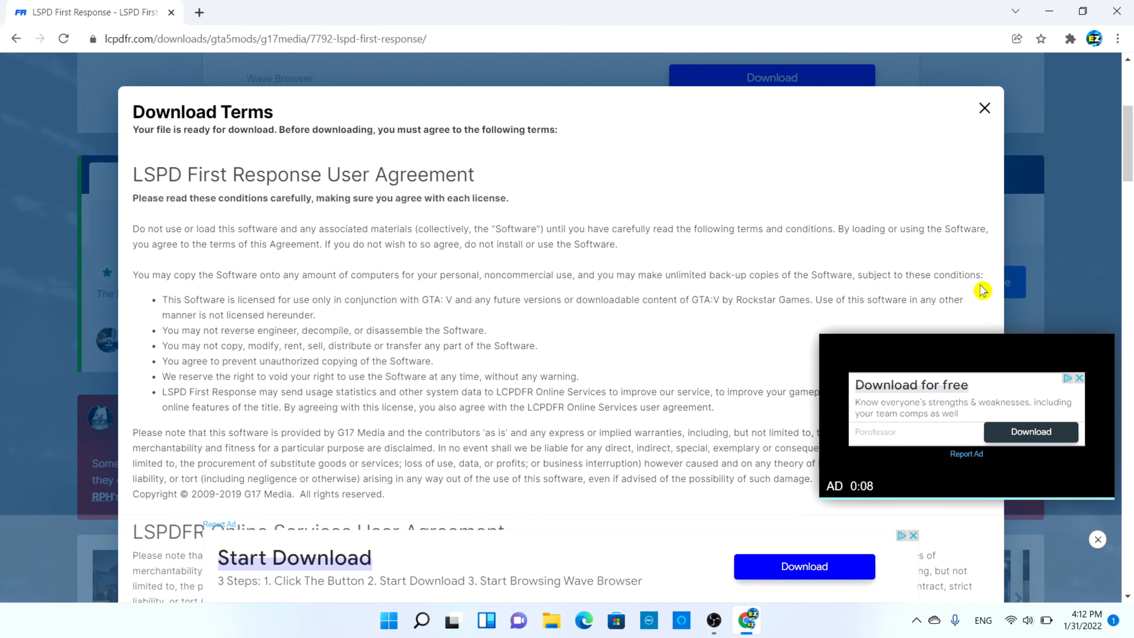
scroll(631, 269, down, 3)
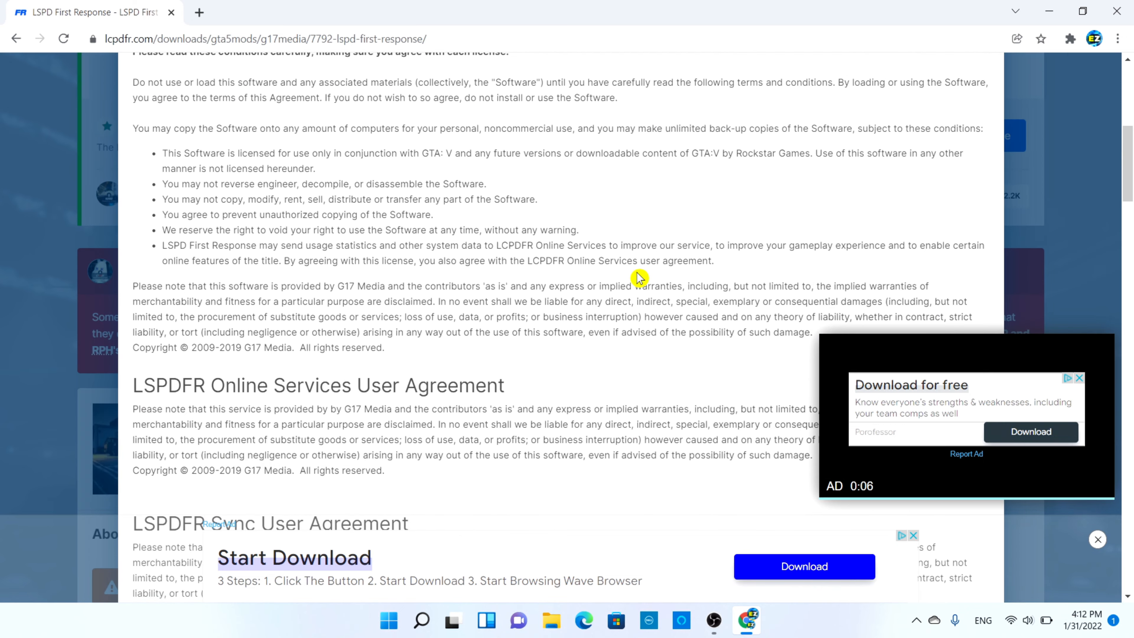
scroll(640, 278, down, 15)
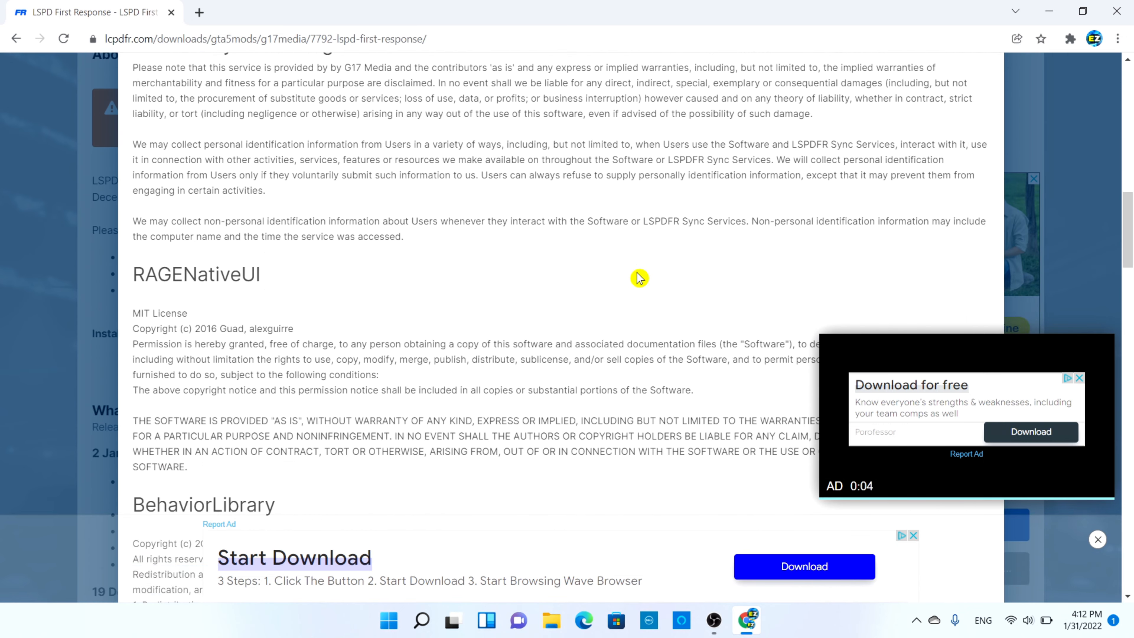
scroll(639, 278, down, 15)
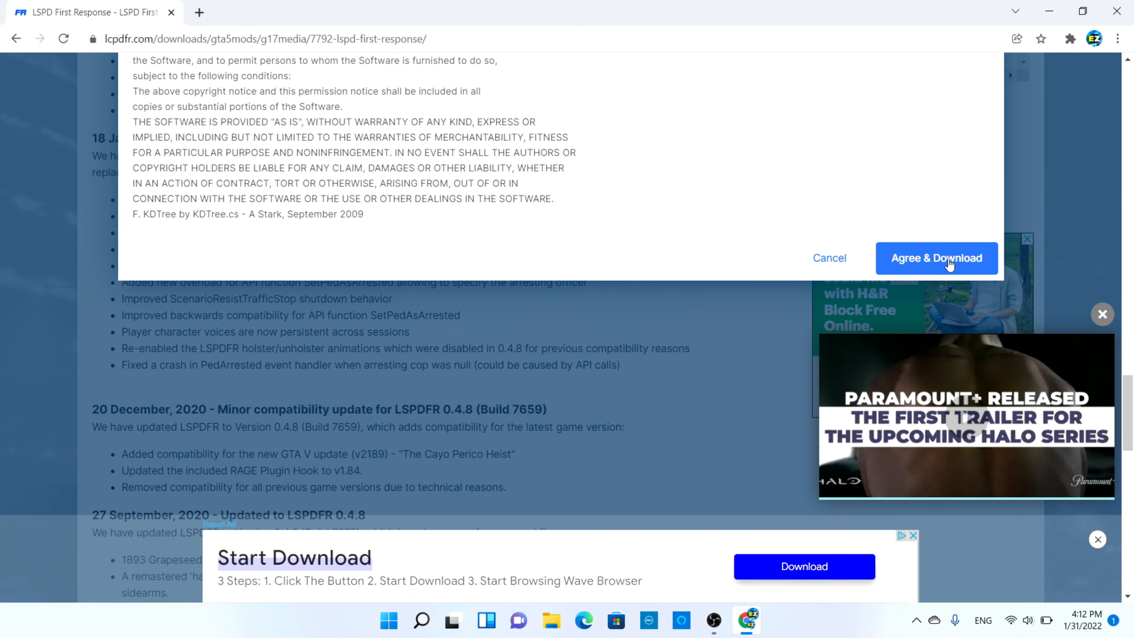
click(956, 267)
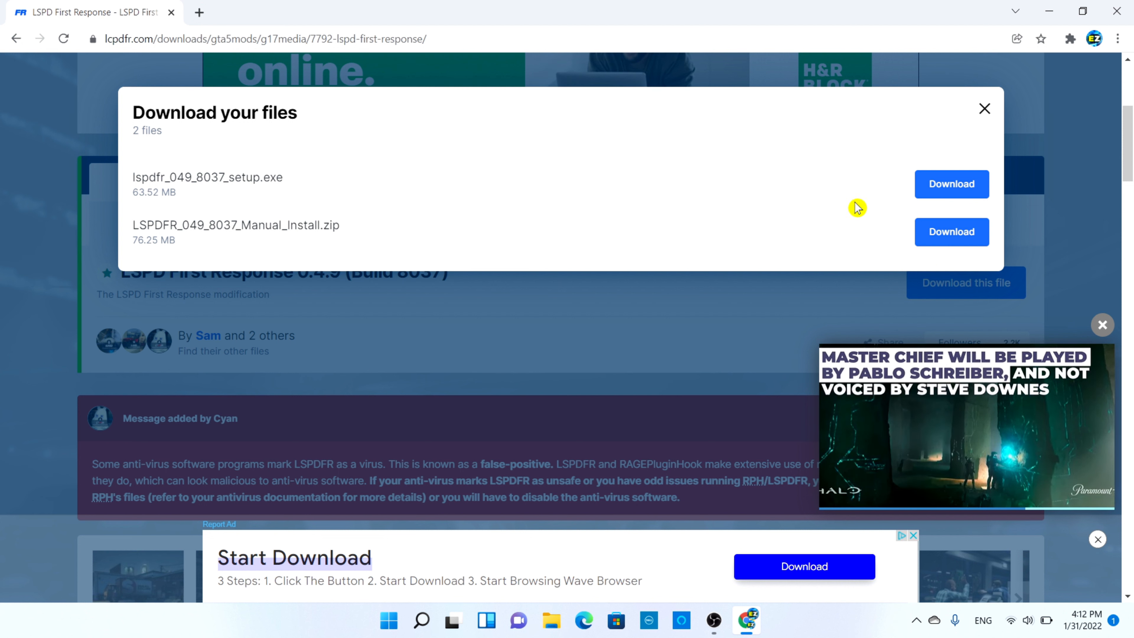
Step: Download the installer file lspdfr_049_8037_setup.exe
click(960, 190)
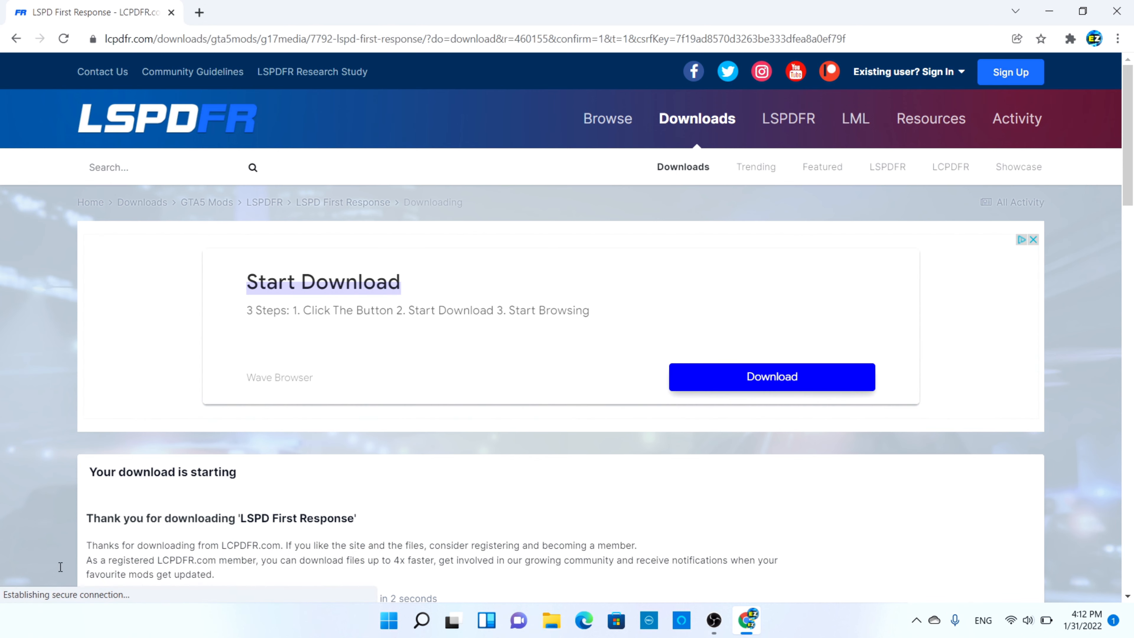
scroll(404, 495, down, 2)
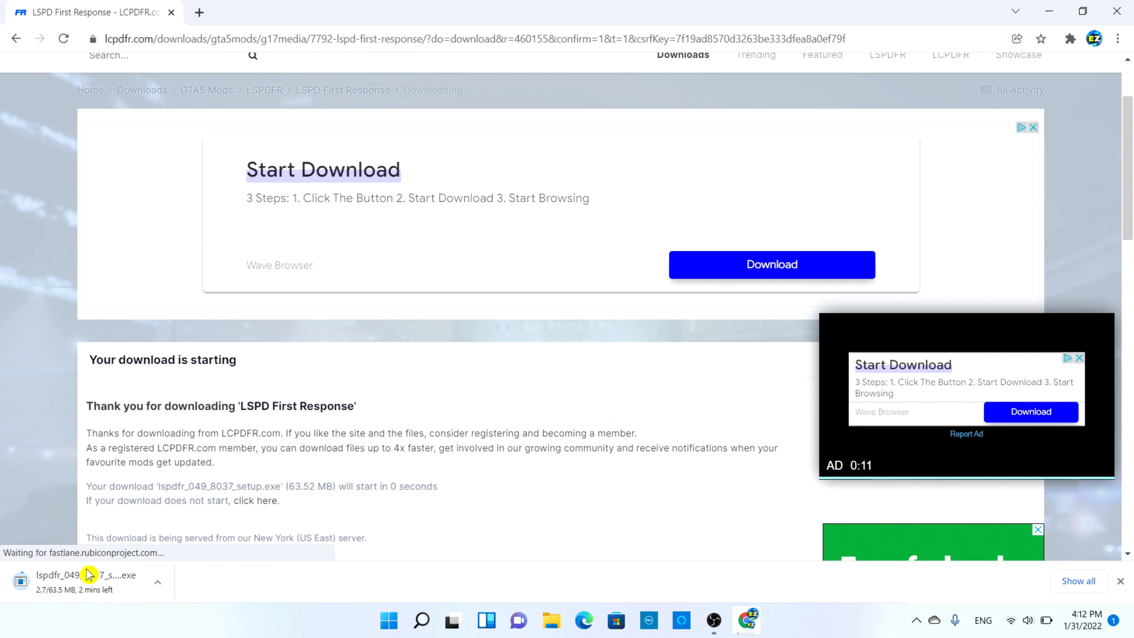
scroll(354, 448, up, 3)
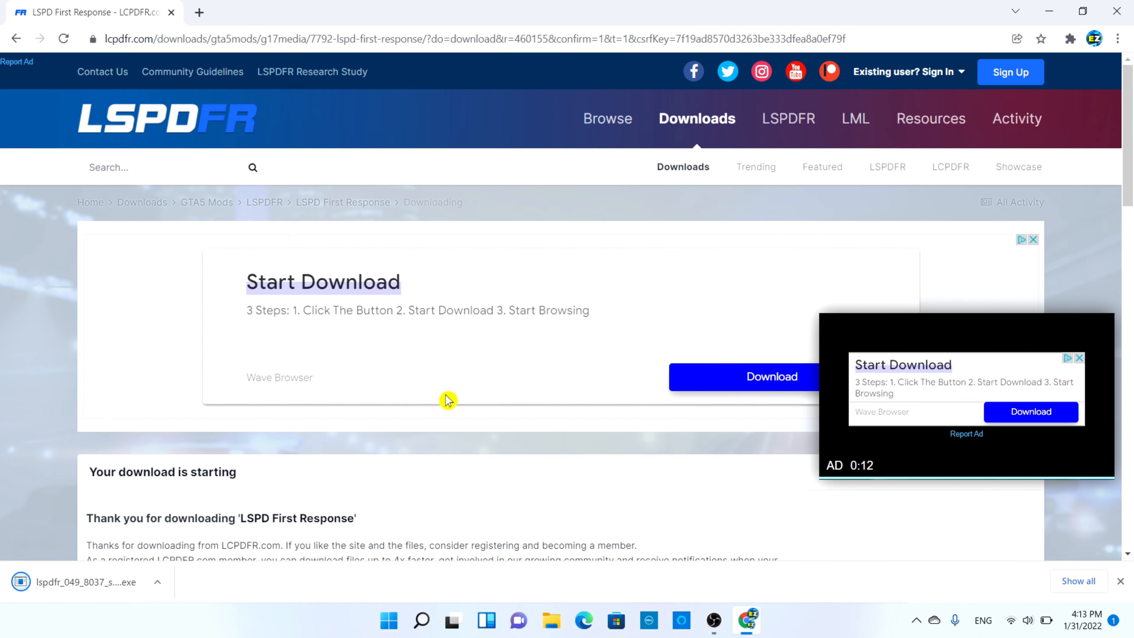
Step: Run the downloaded LSPDFR setup, minimize the browser, and accept English as the installer language
click(77, 583)
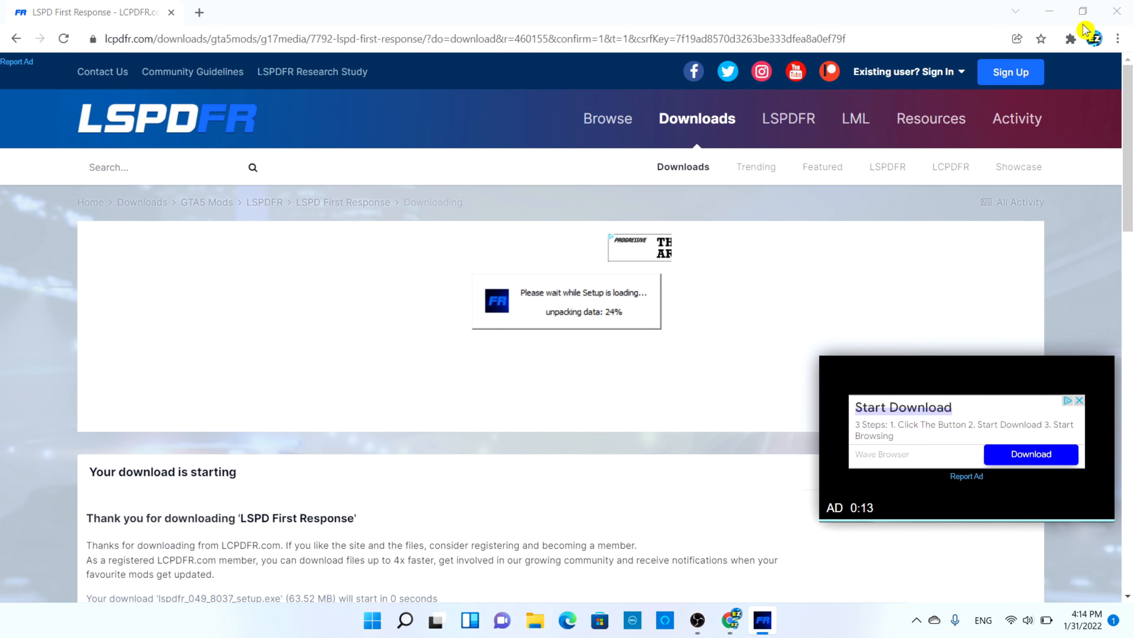
click(1050, 14)
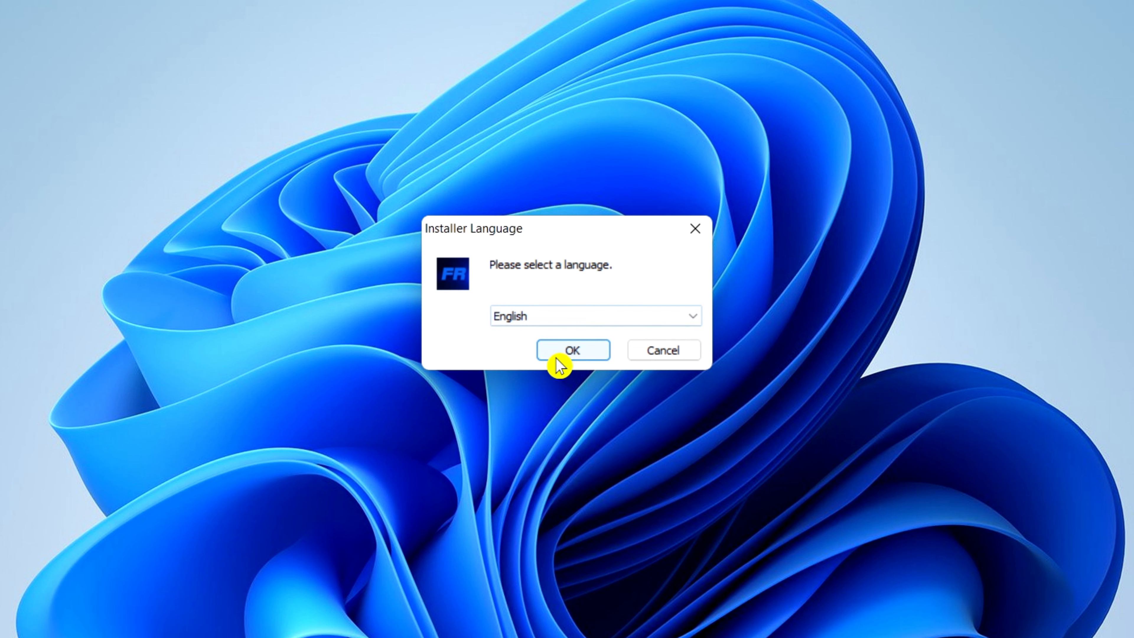
click(573, 353)
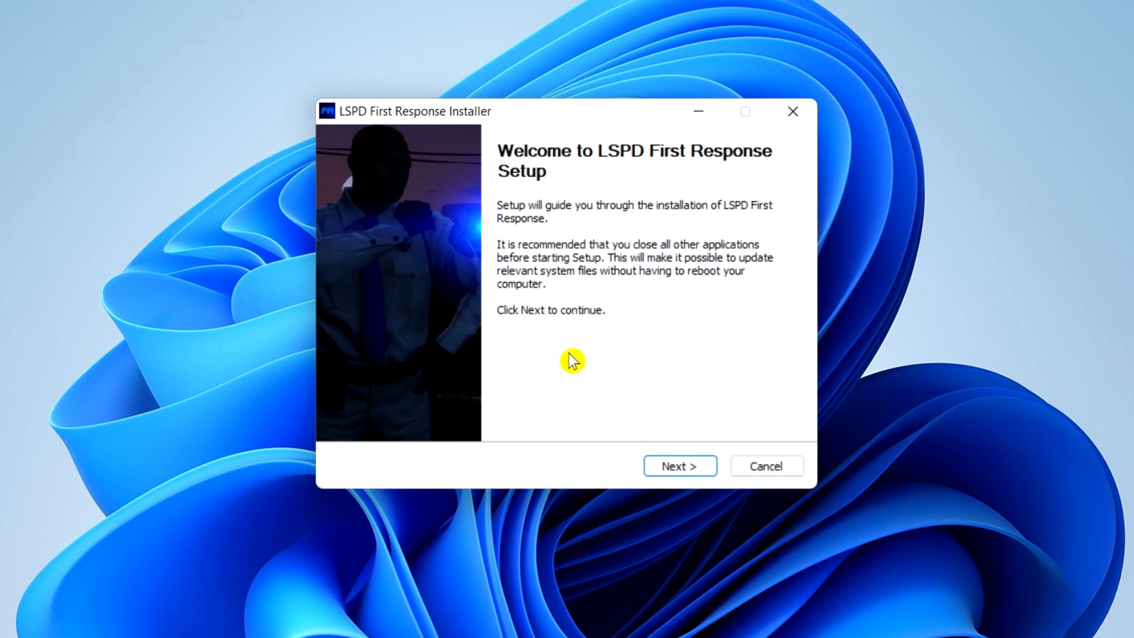
Step: Proceed past the installer's welcome page and accept the LSPD First Response license agreement
click(693, 471)
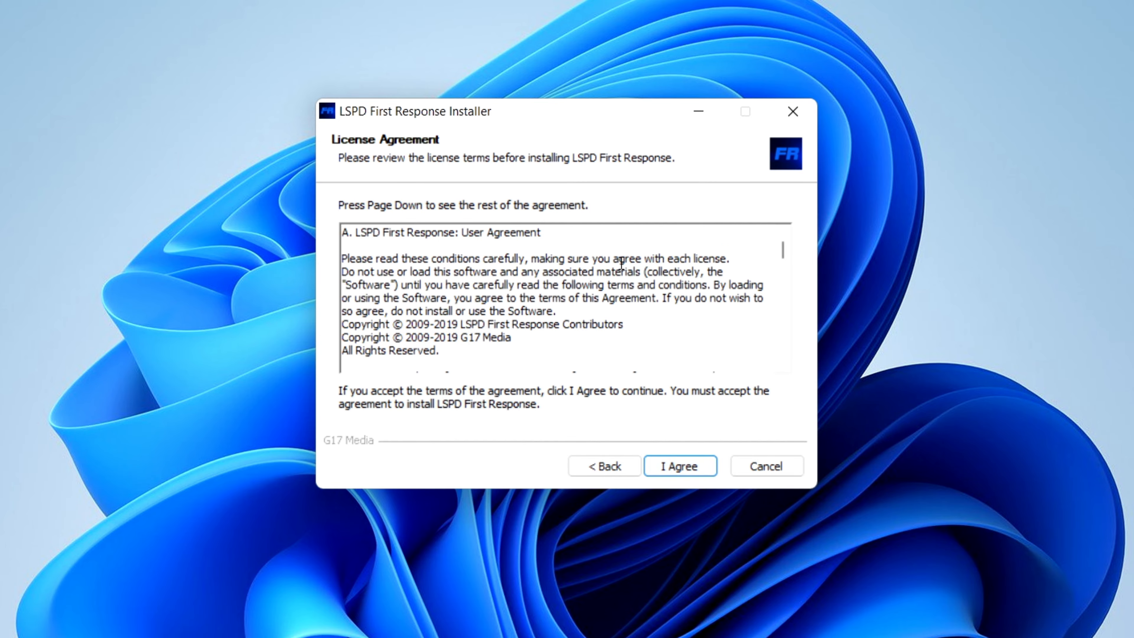
scroll(670, 474, down, 15)
scroll(665, 478, down, 15)
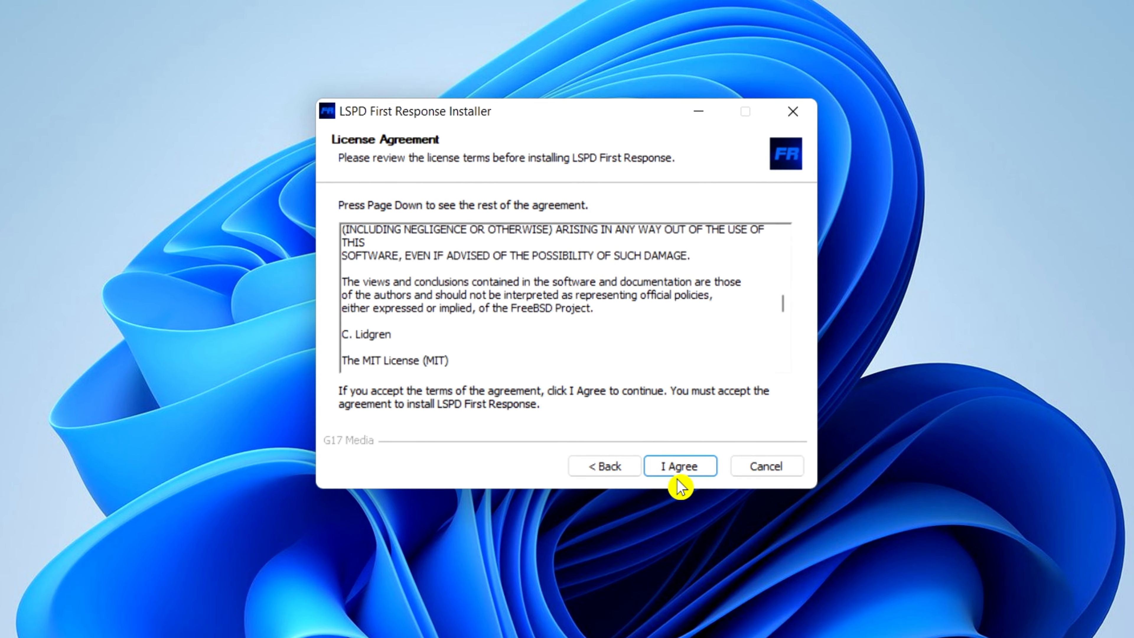
click(679, 467)
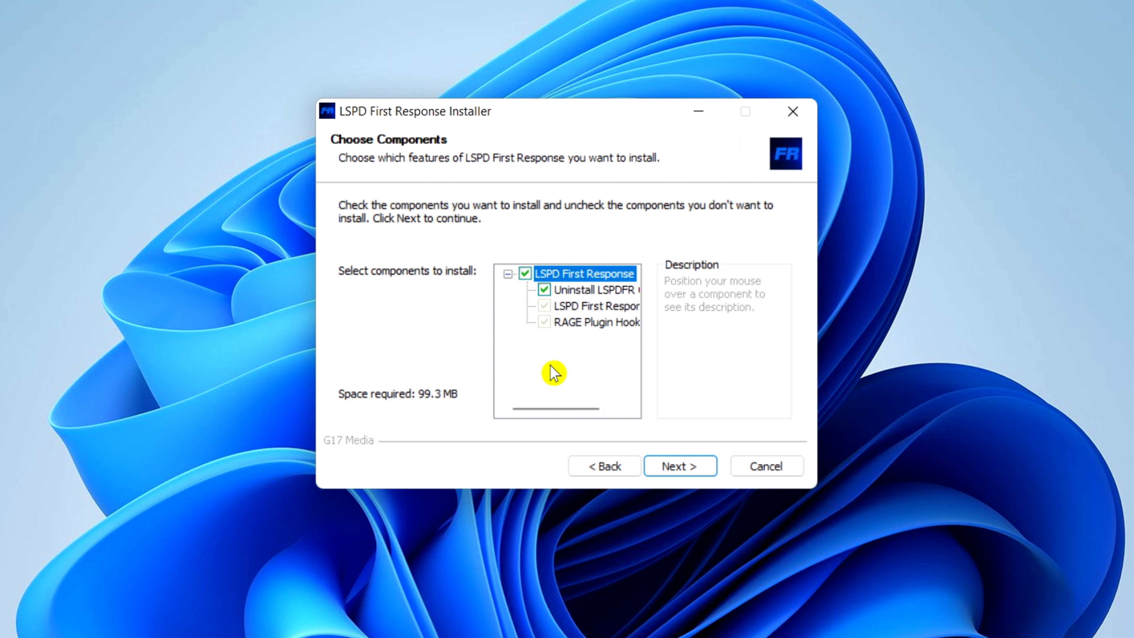
Step: Exclude the Uninstall LSPDFR 0.3 component from the installation and continue to the install location page
drag(538, 412, 563, 424)
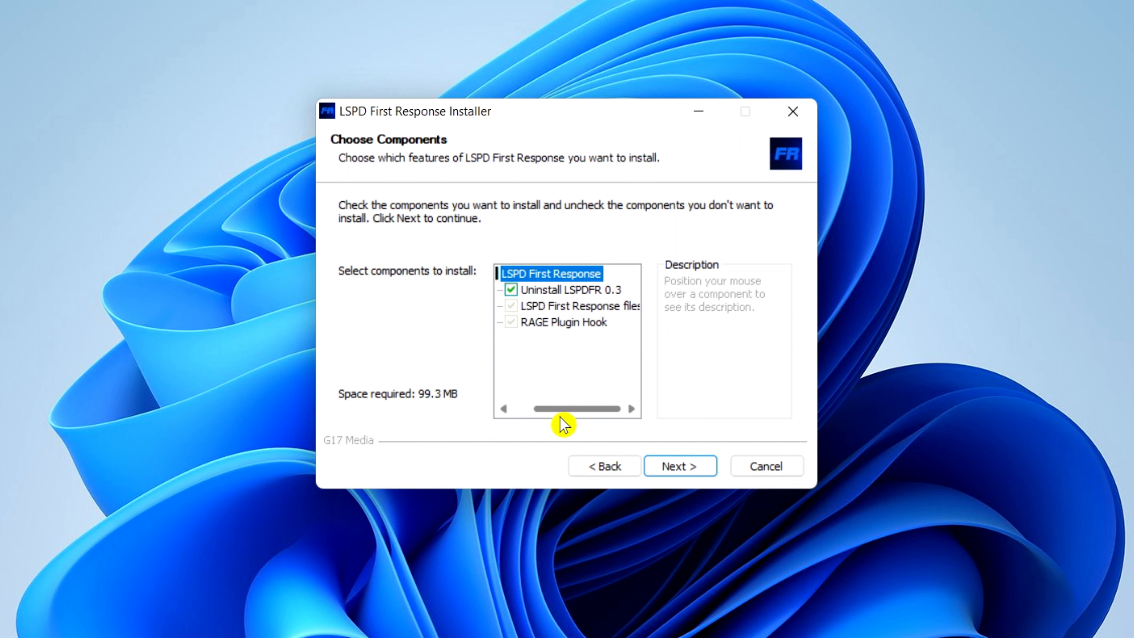
click(511, 291)
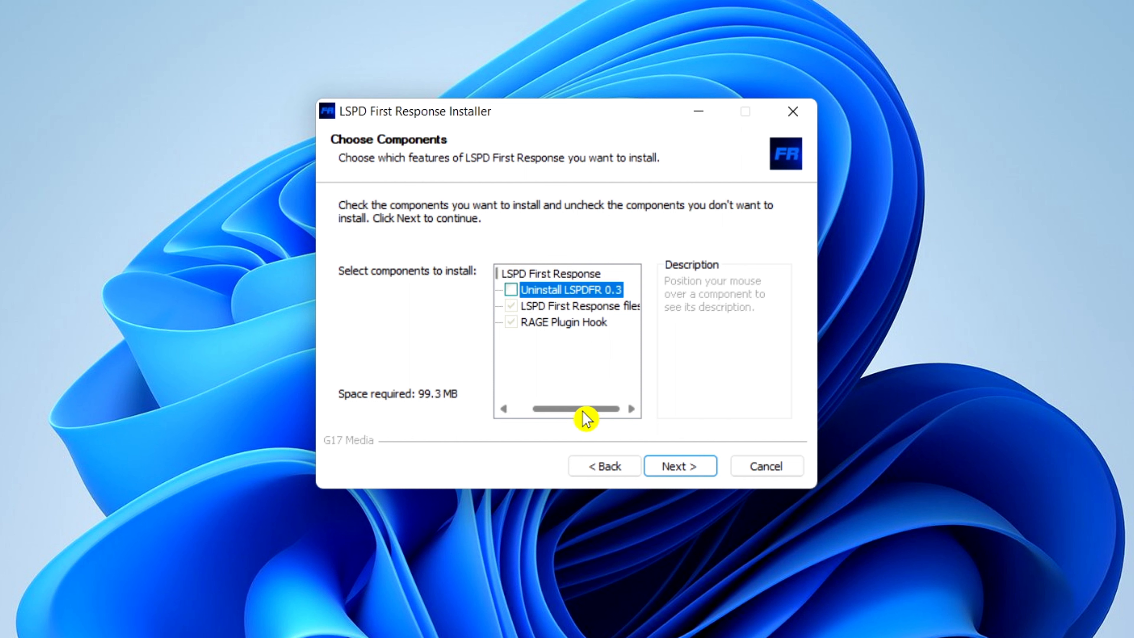
drag(583, 411, 541, 412)
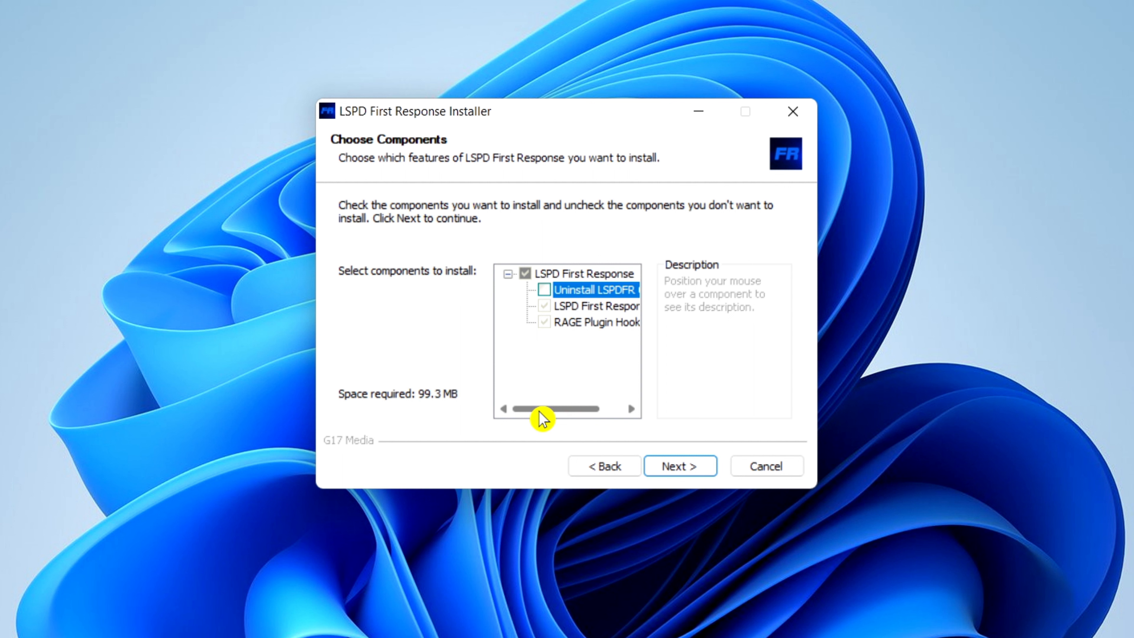
click(695, 473)
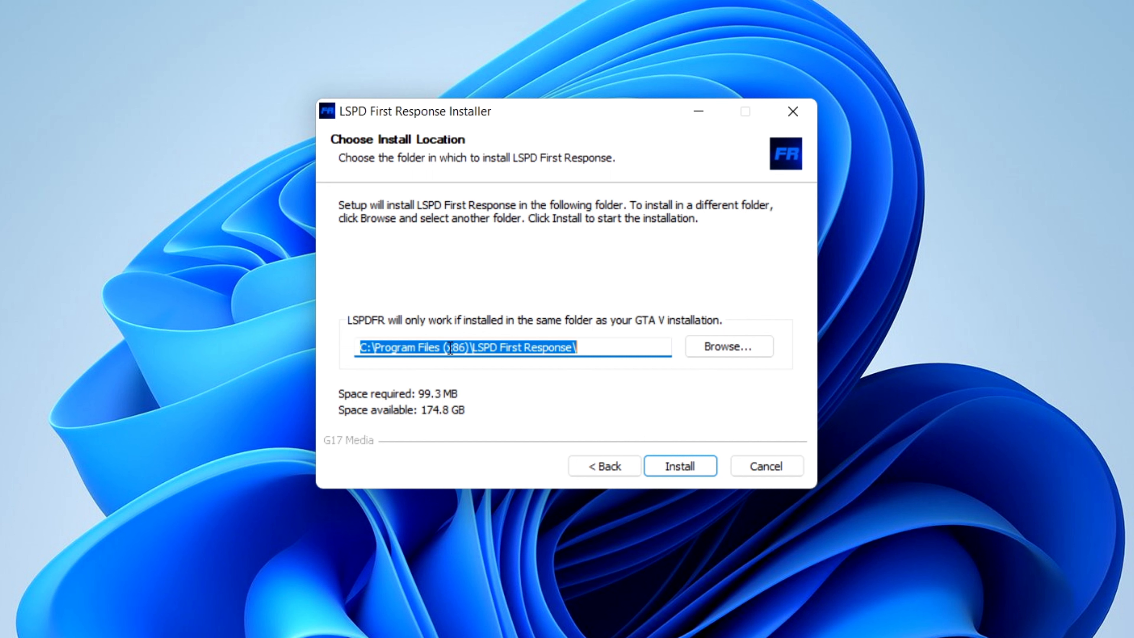
click(731, 347)
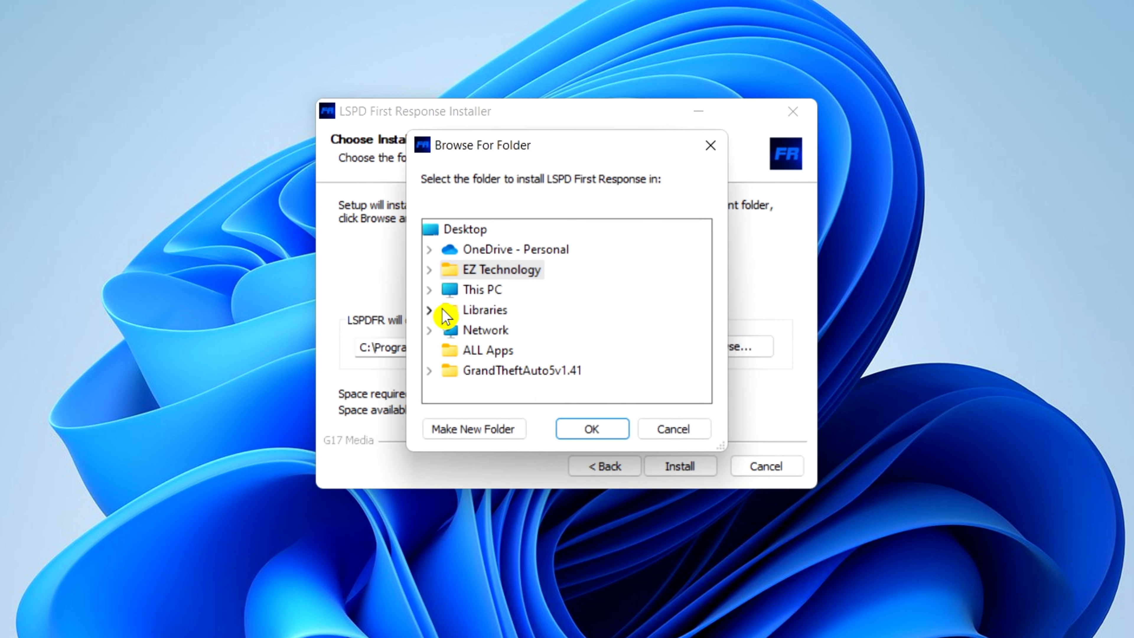
click(436, 297)
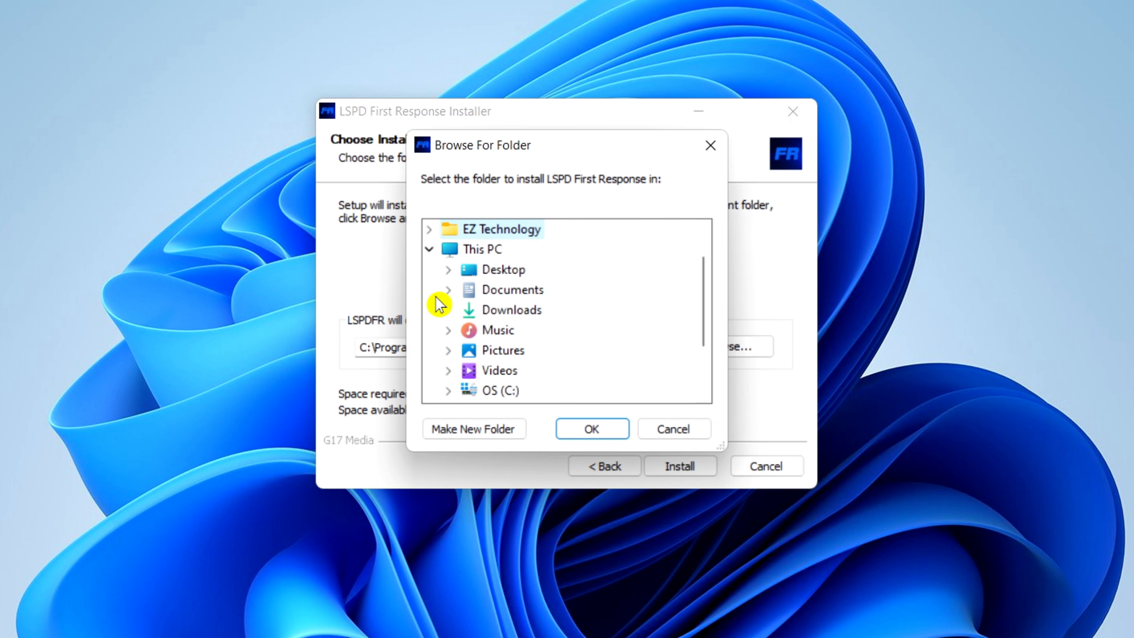
click(681, 436)
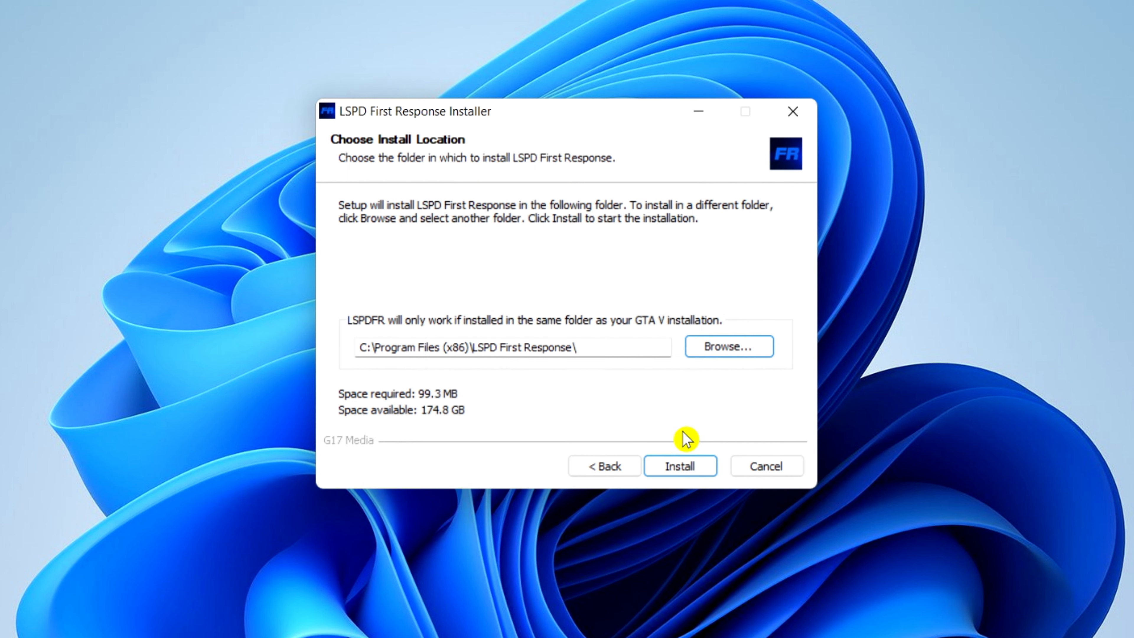
Step: Install LSPD First Response in C:\Program Files (x86)\LSPD First Response\ and finish setup with the First Time Configurator launching, moving its window fully into view
click(702, 475)
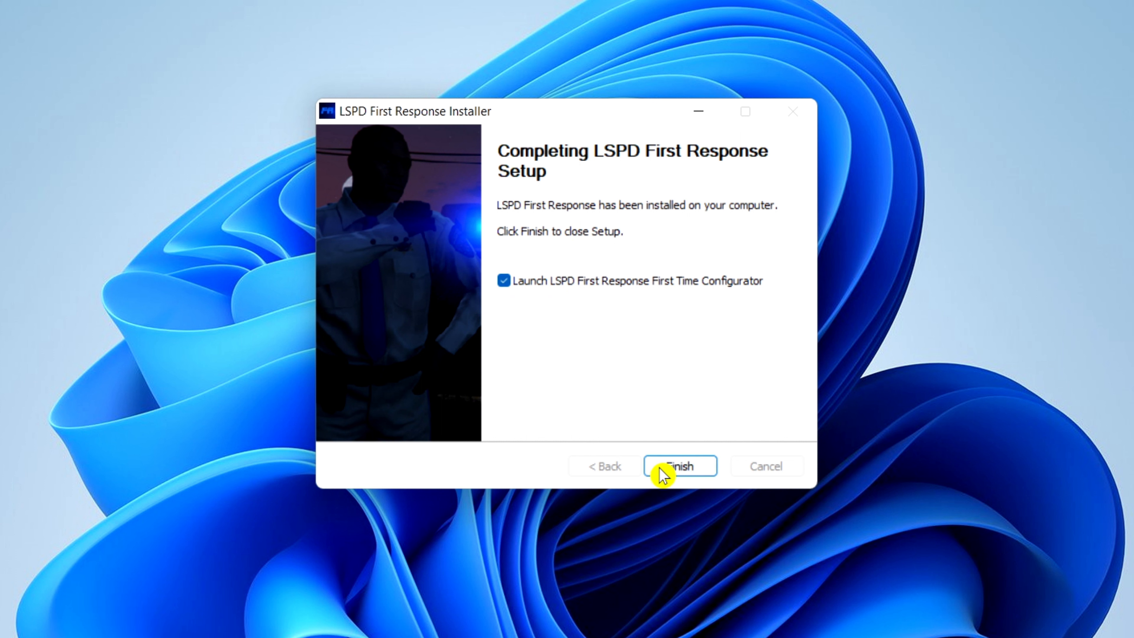
click(678, 472)
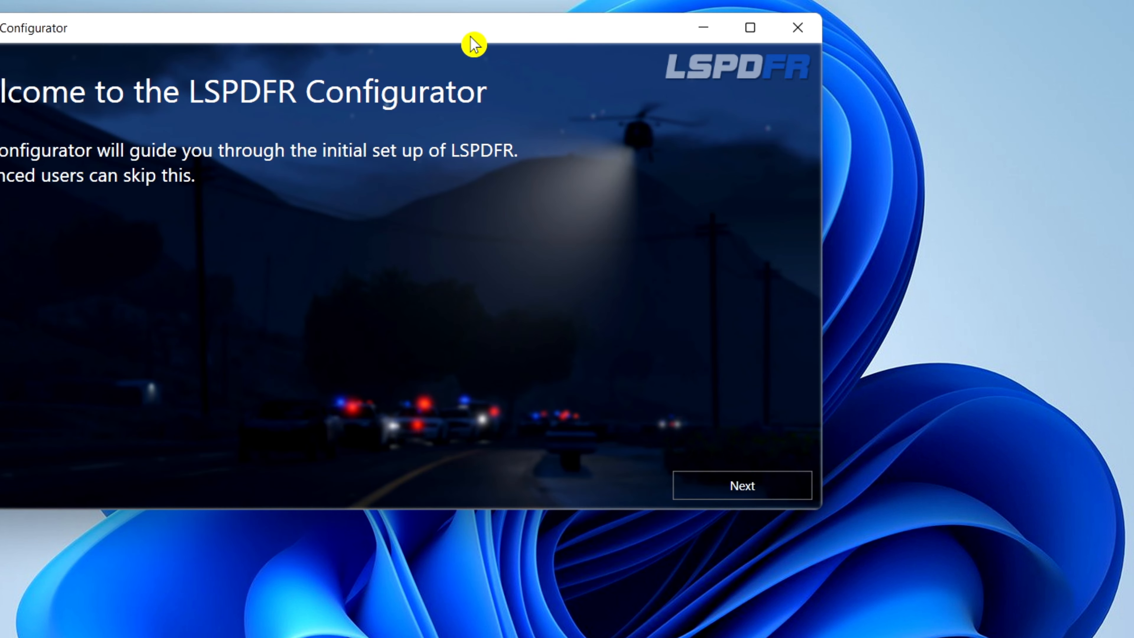
drag(474, 43, 709, 116)
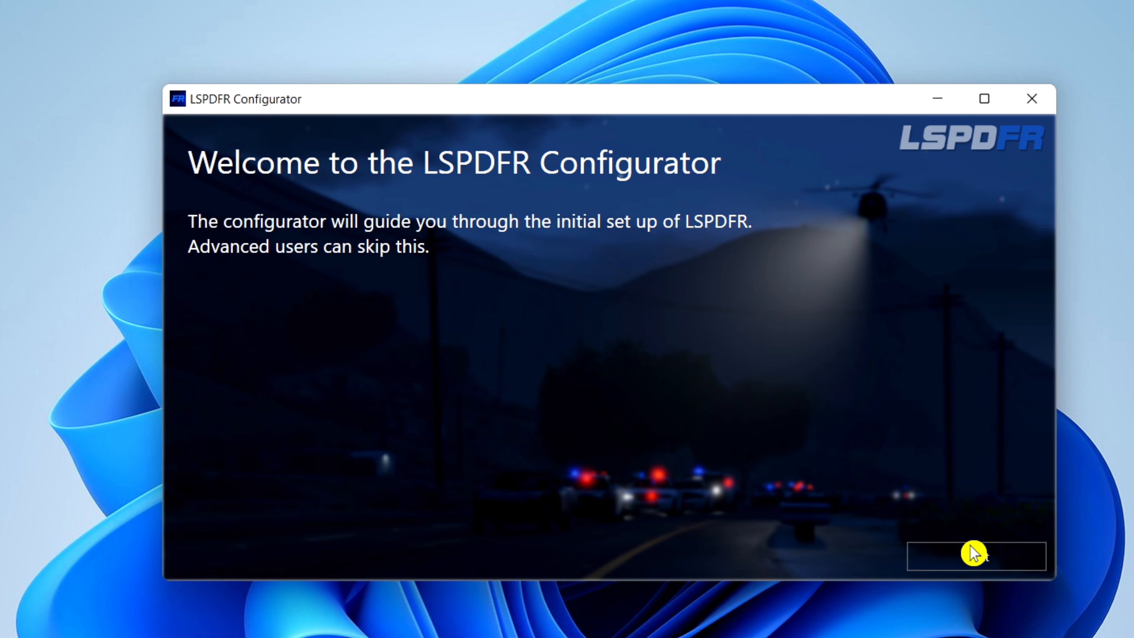
Step: Accept the RAGE Plugin Hook license in the configurator and have the recommended settings applied automatically, completing the LSPDFR setup
click(988, 565)
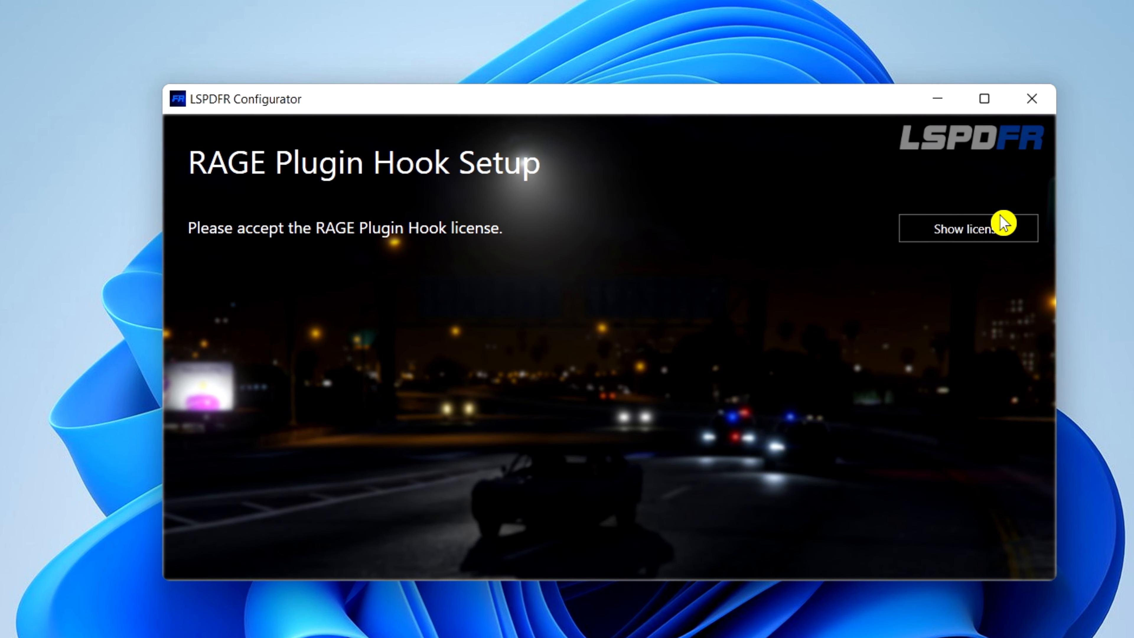
click(993, 230)
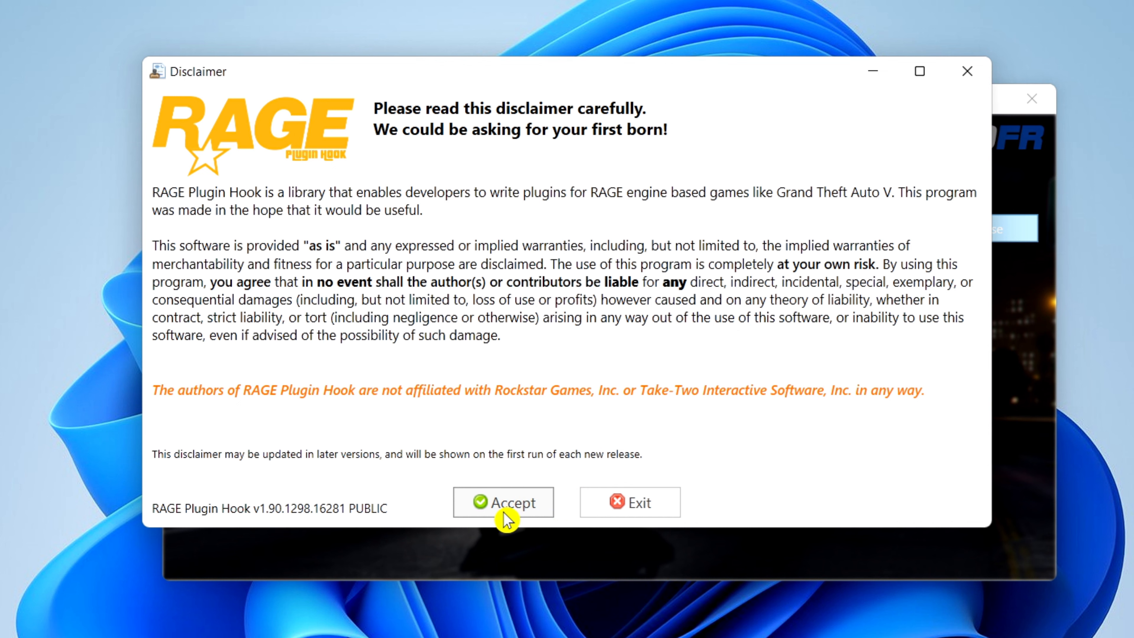
click(505, 512)
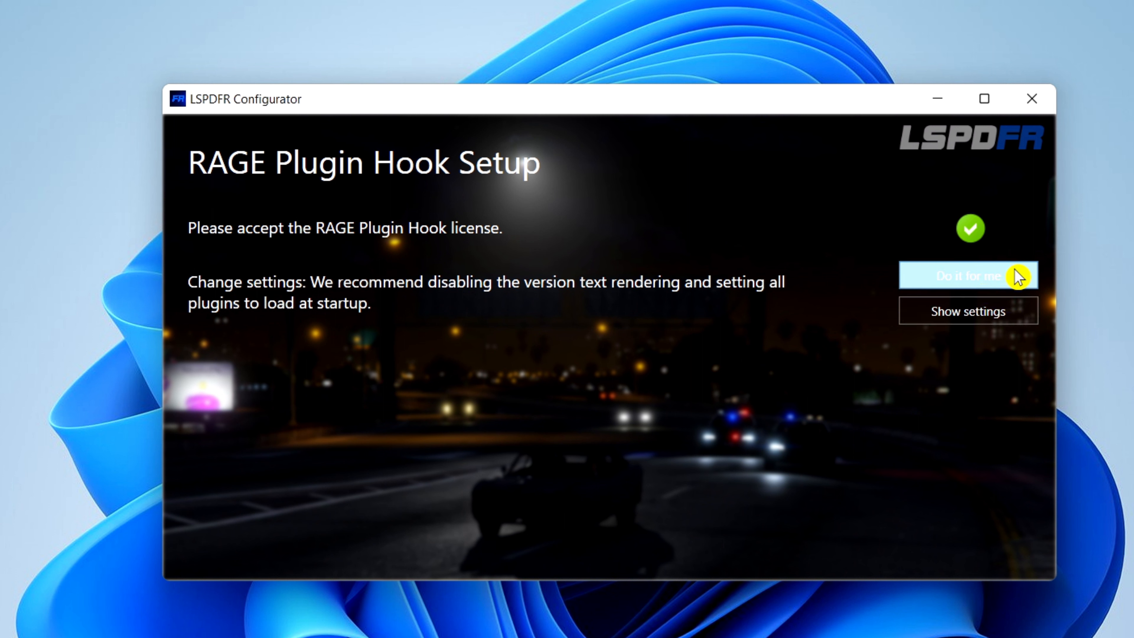
click(1020, 281)
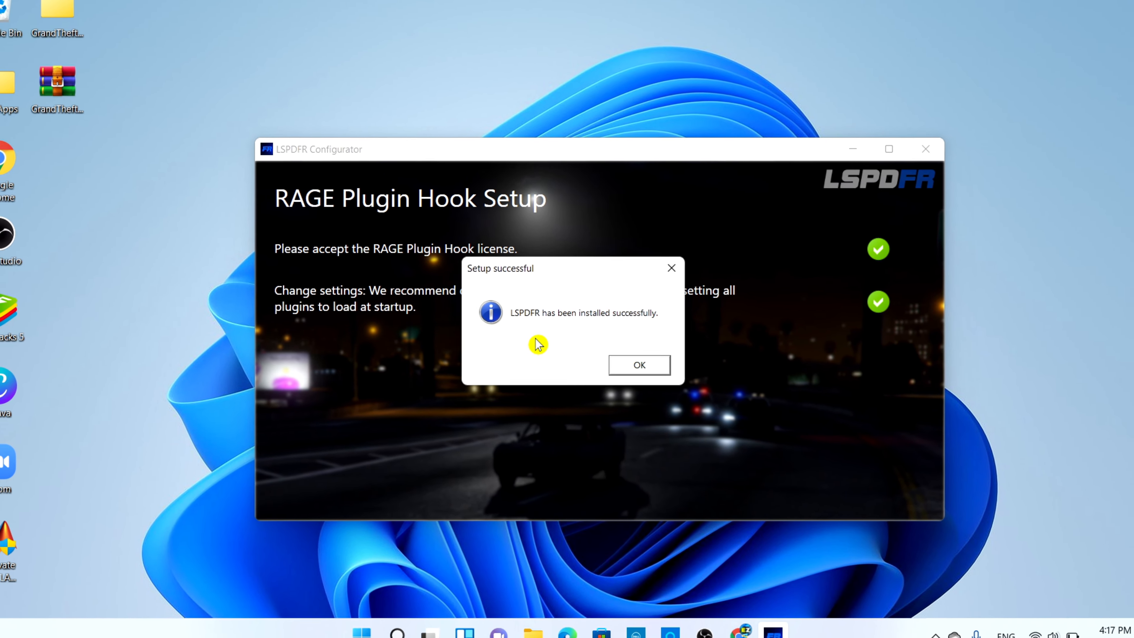
click(654, 367)
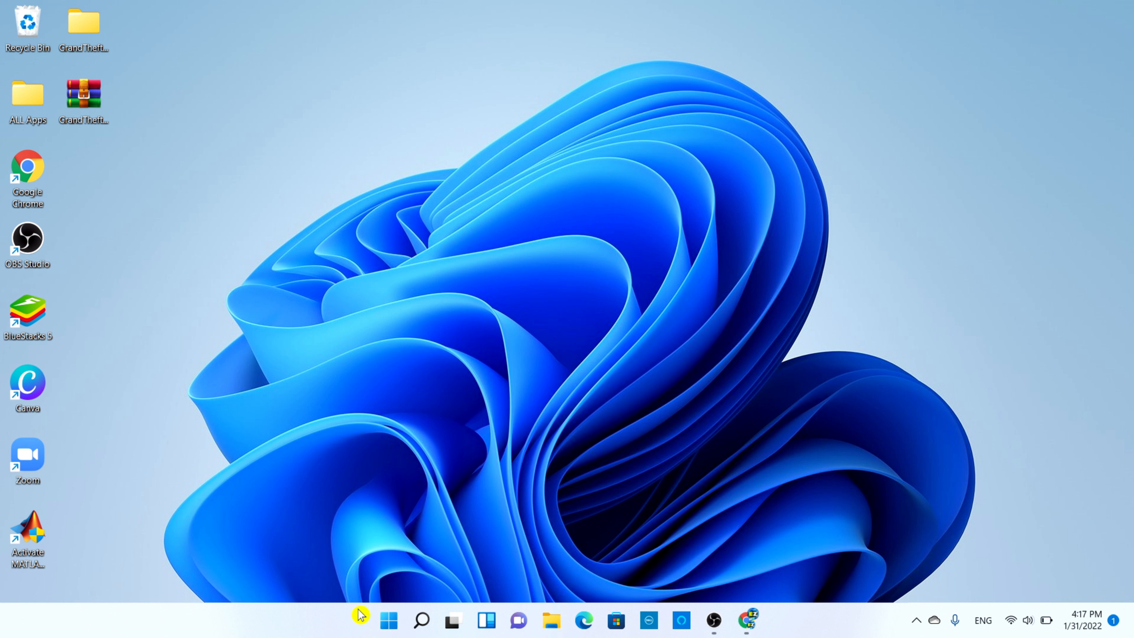
Step: Search Windows for "lspd", open the file location of LSPD First Response, and minimize that folder window
click(389, 619)
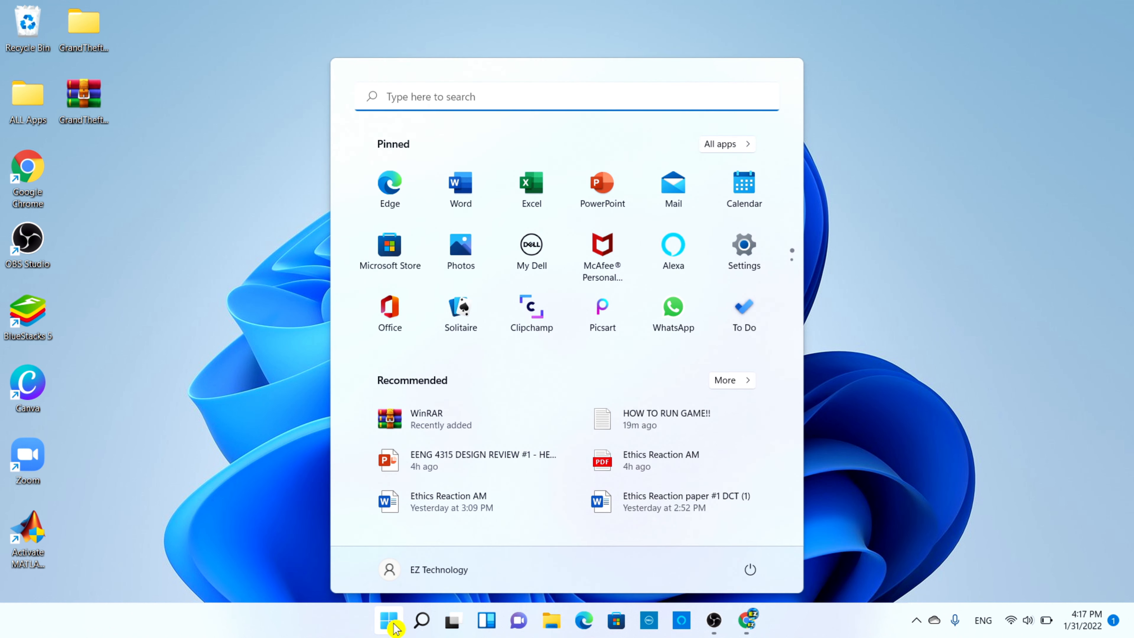
text(lsp)
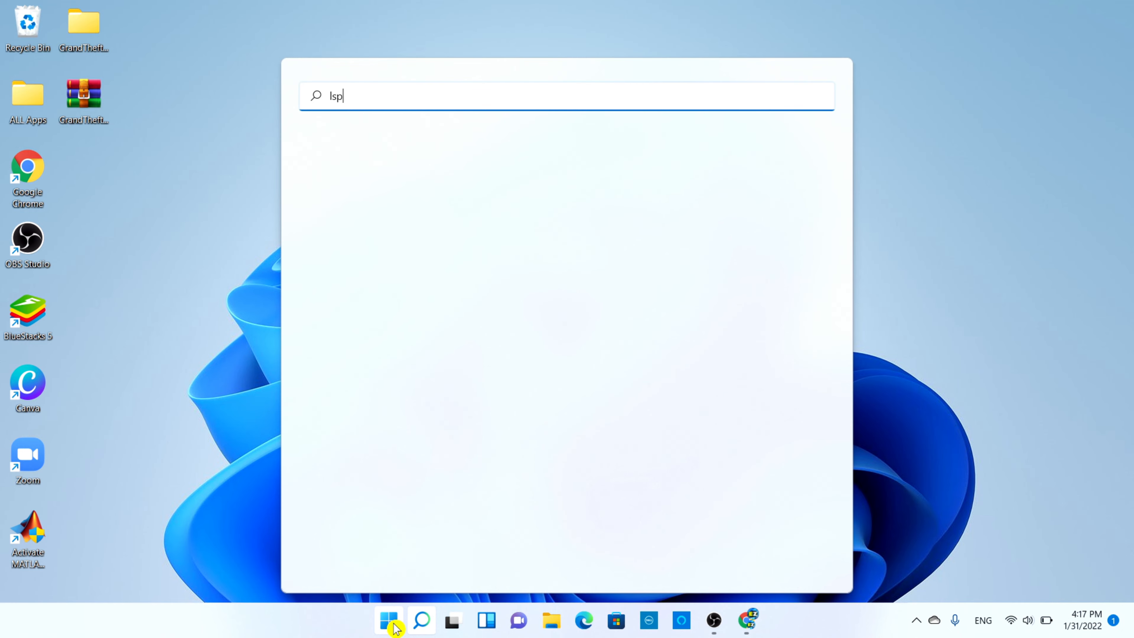
text(d)
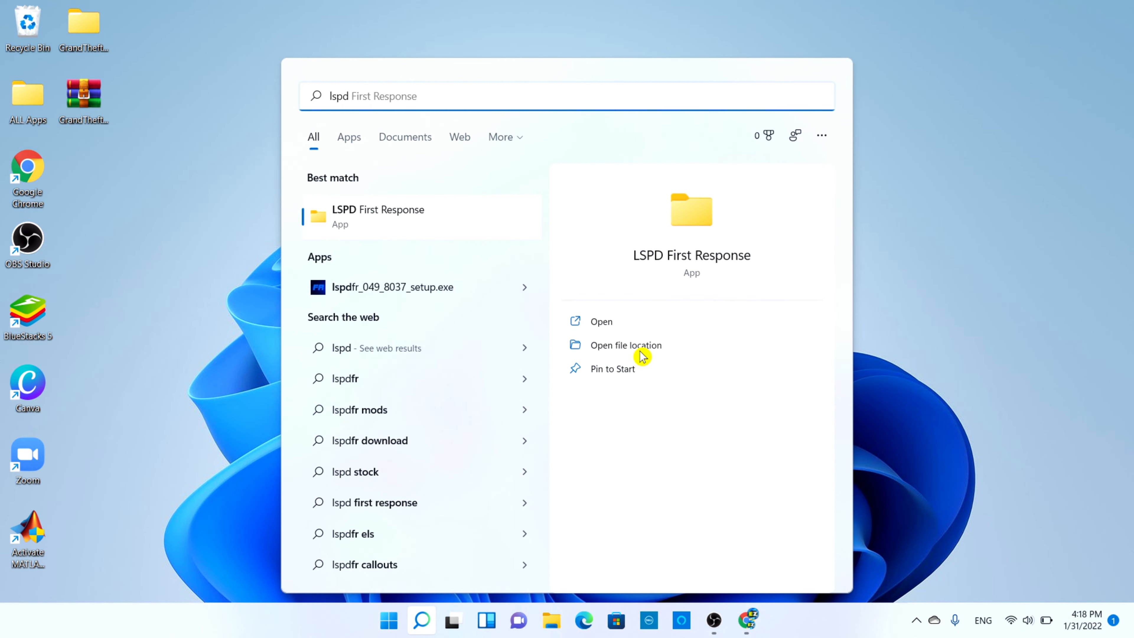
click(670, 353)
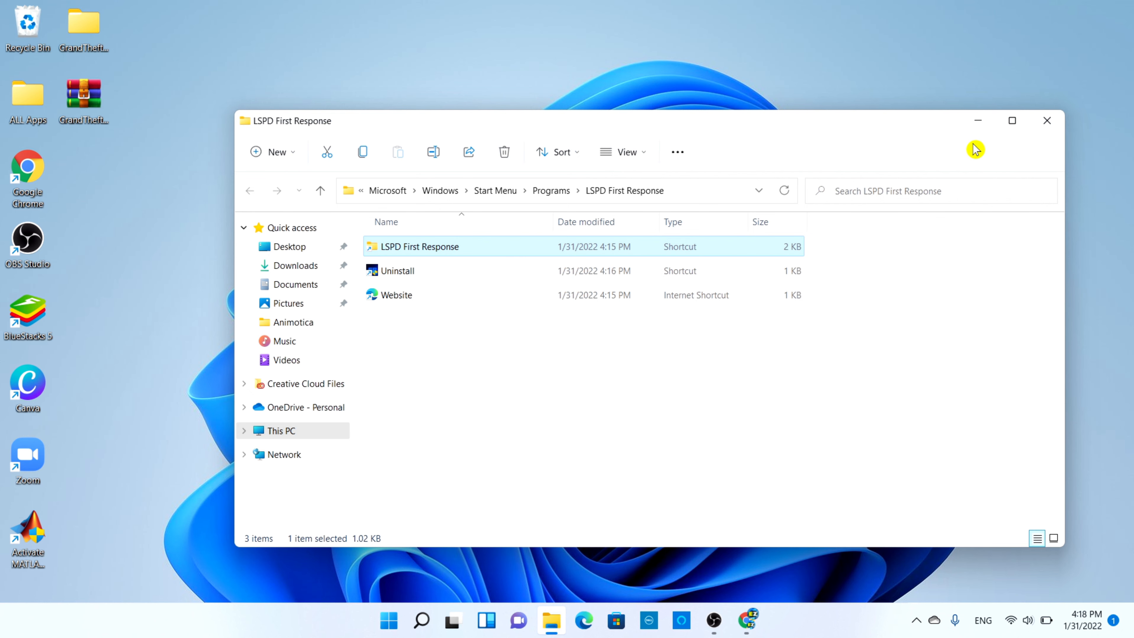
click(978, 121)
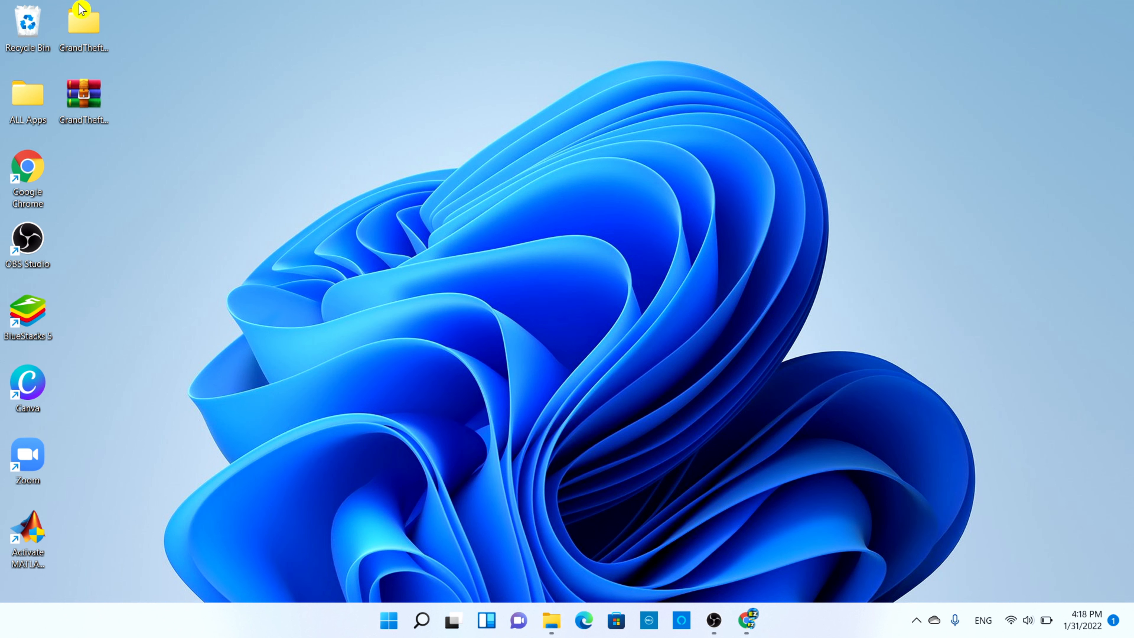
Step: Open the desktop's GrandTheftAuto5v1.41 folder down to Grand Theft Auto V and run GTAVLauncher as administrator
double_click(83, 34)
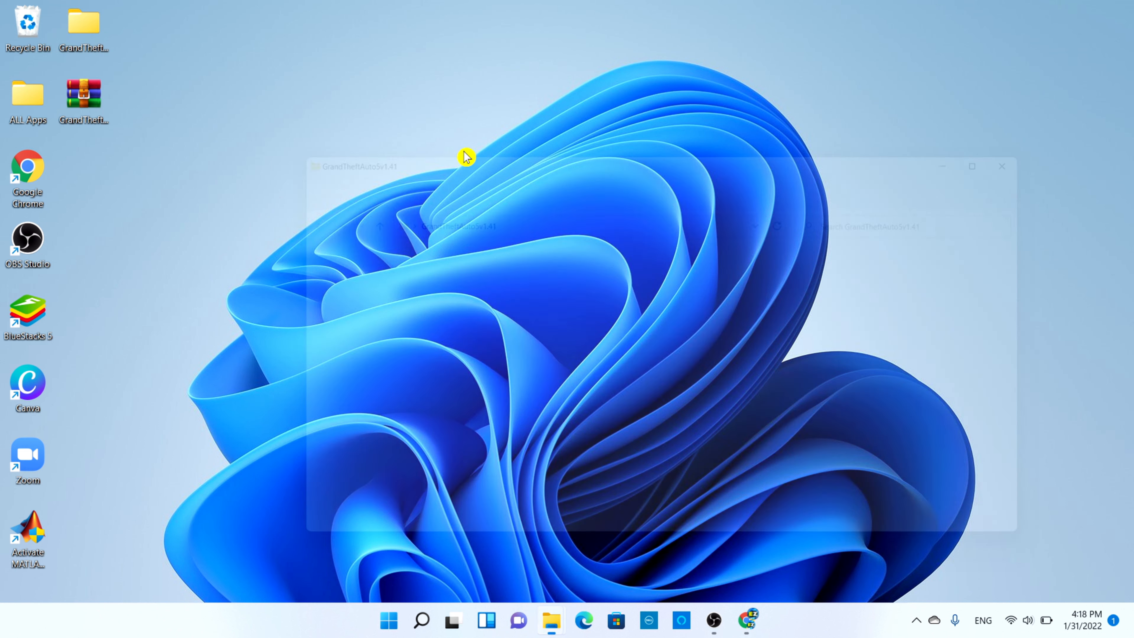
double_click(502, 274)
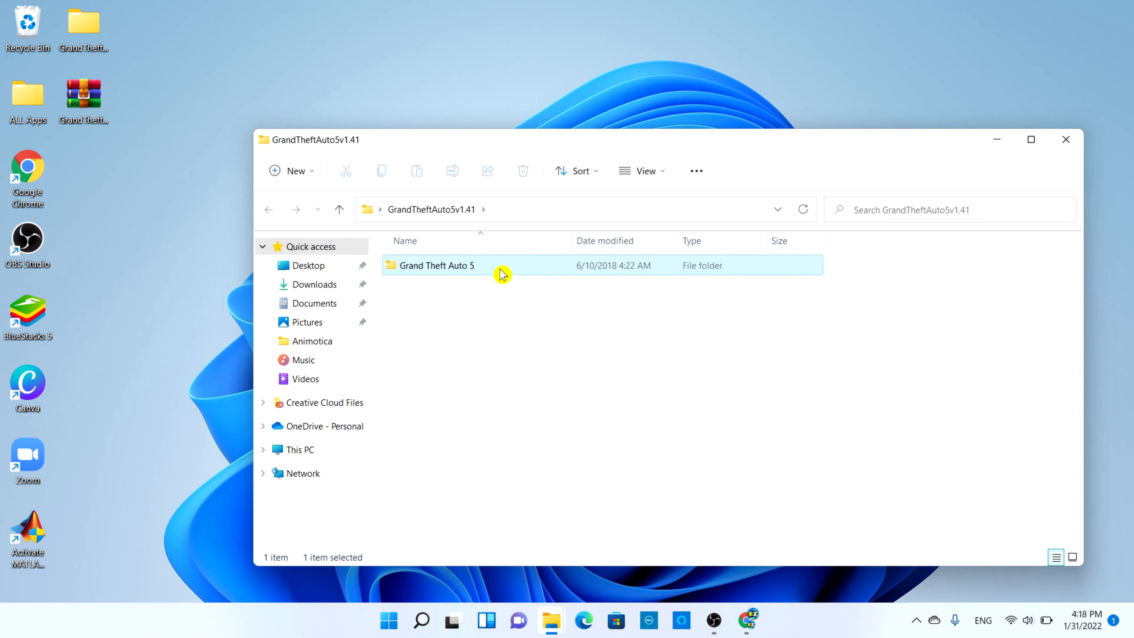
double_click(513, 298)
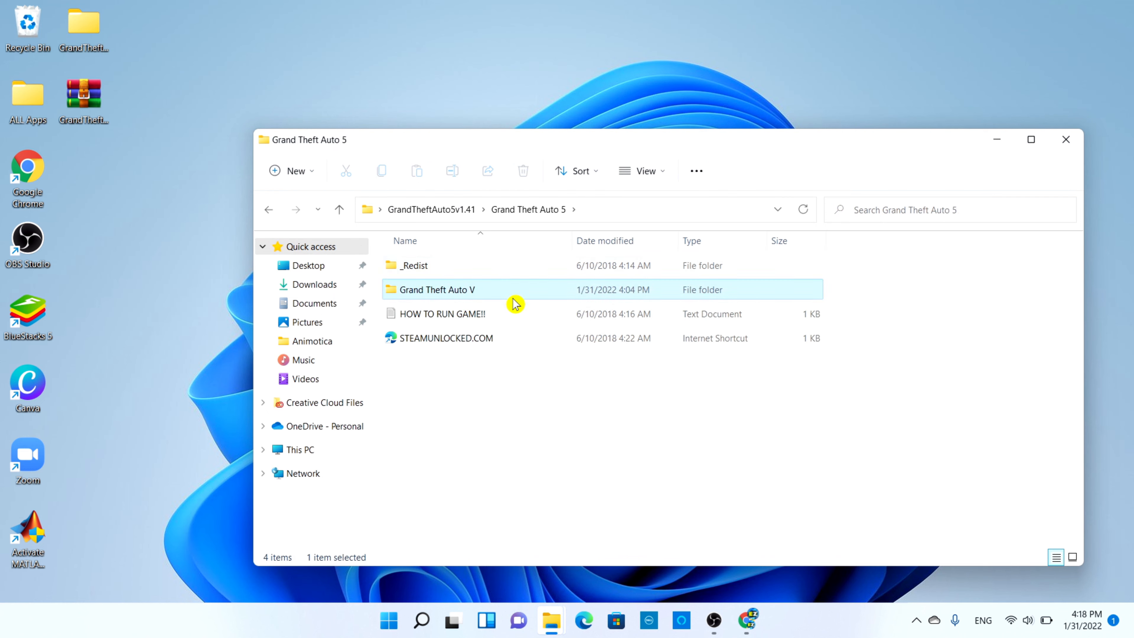
scroll(1067, 373, down, 10)
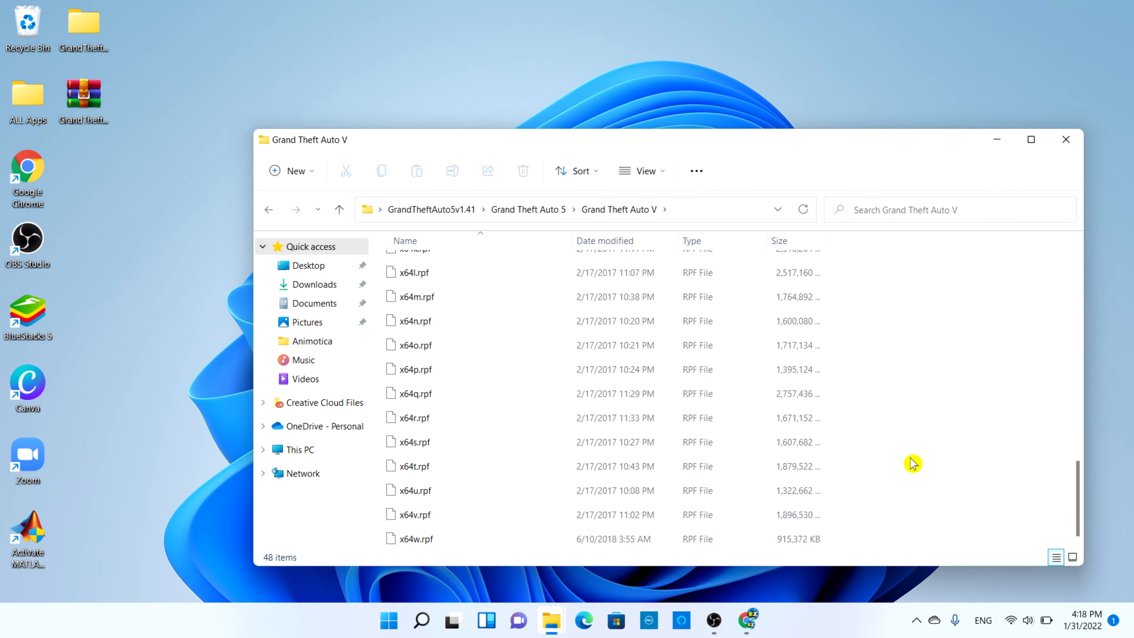
scroll(912, 463, up, 7)
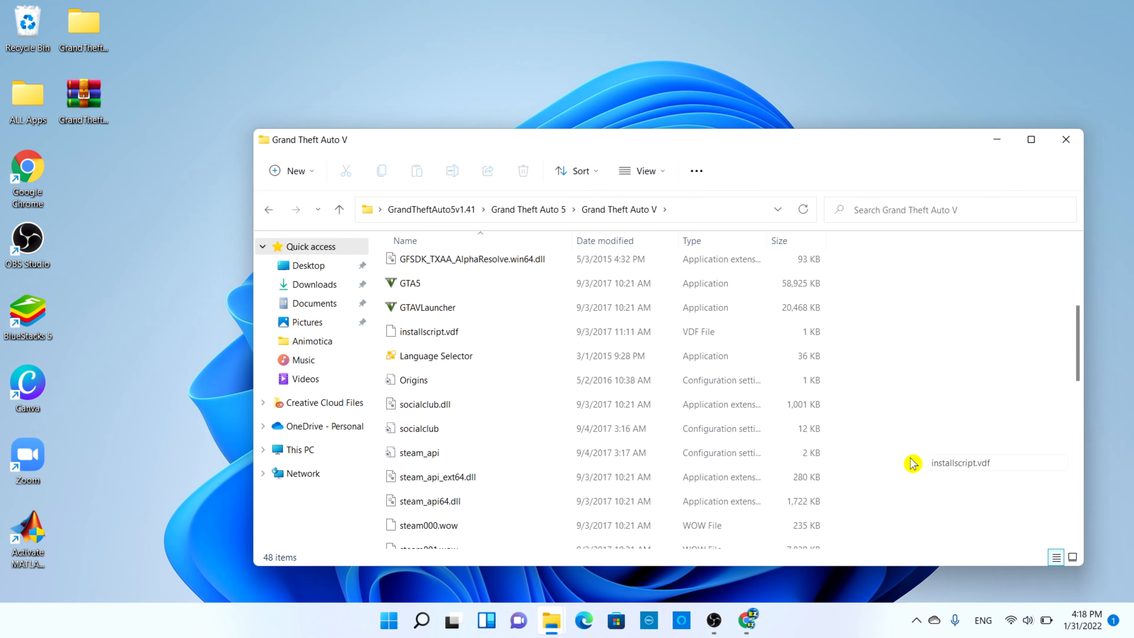
click(488, 329)
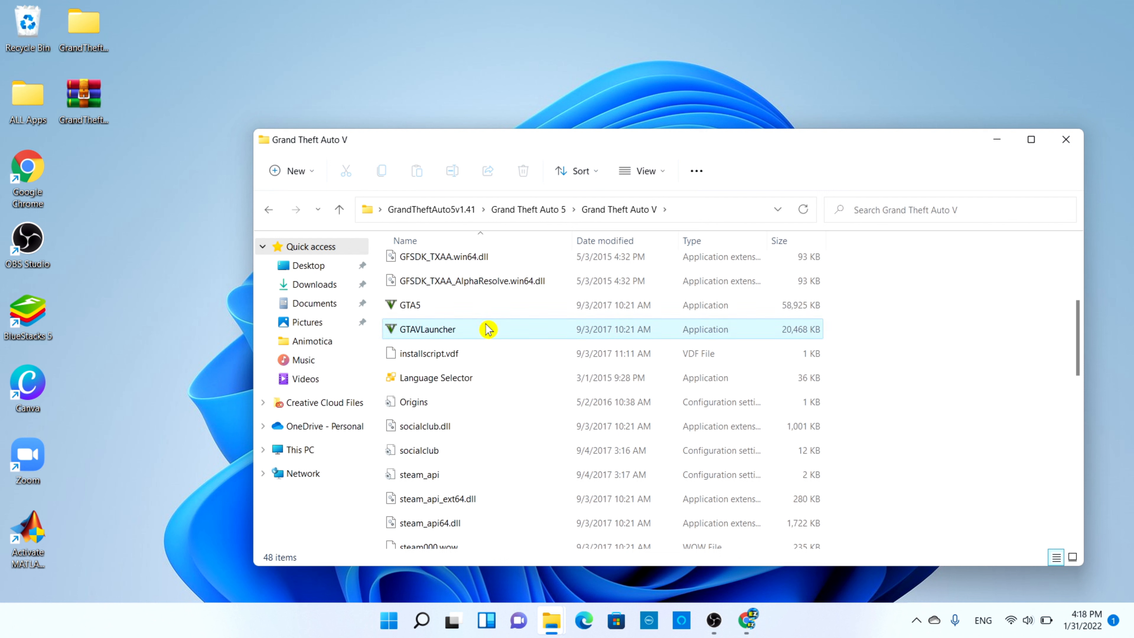
right_click(487, 329)
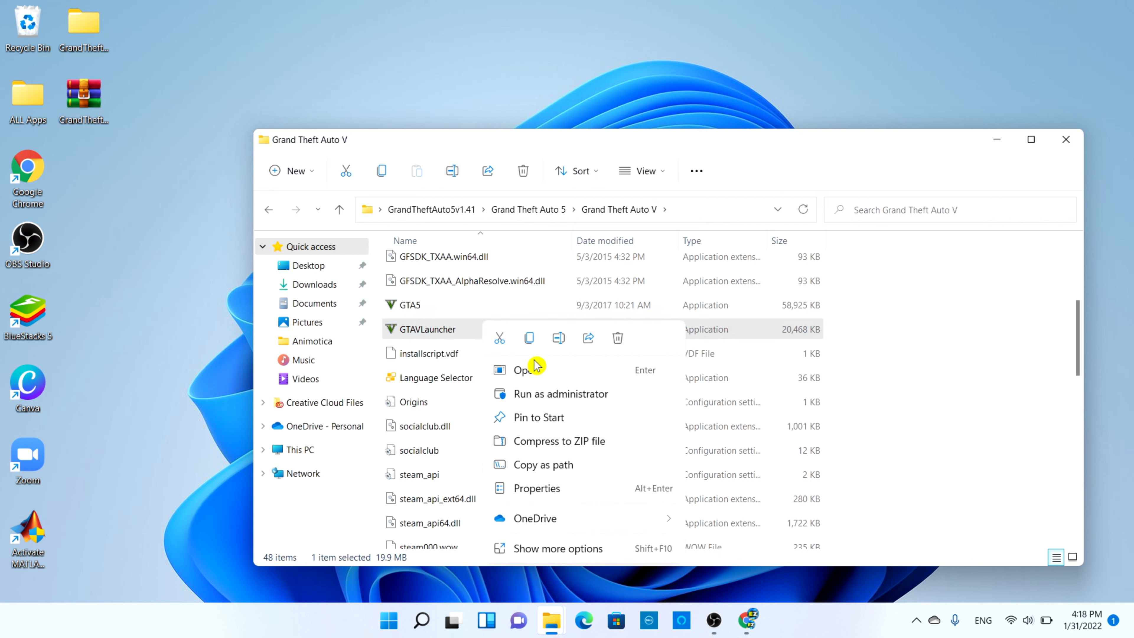
click(595, 398)
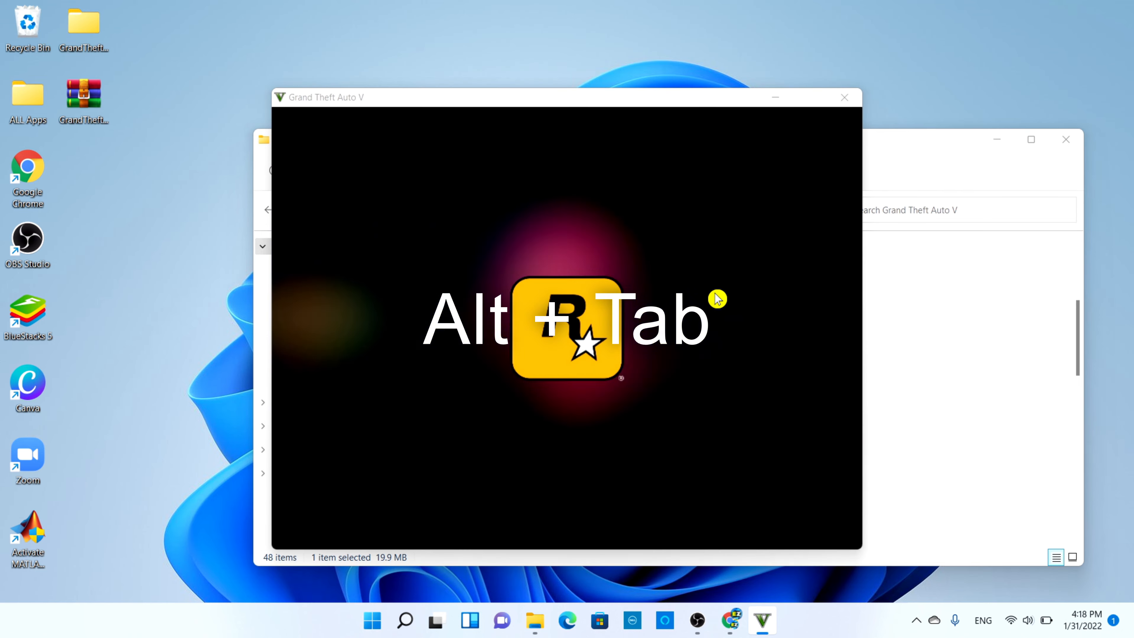
Step: Switch away from the game to the LSPD First Response window, open the mod's installation folder, and run the RAGEPluginHook application
key(alt+Tab)
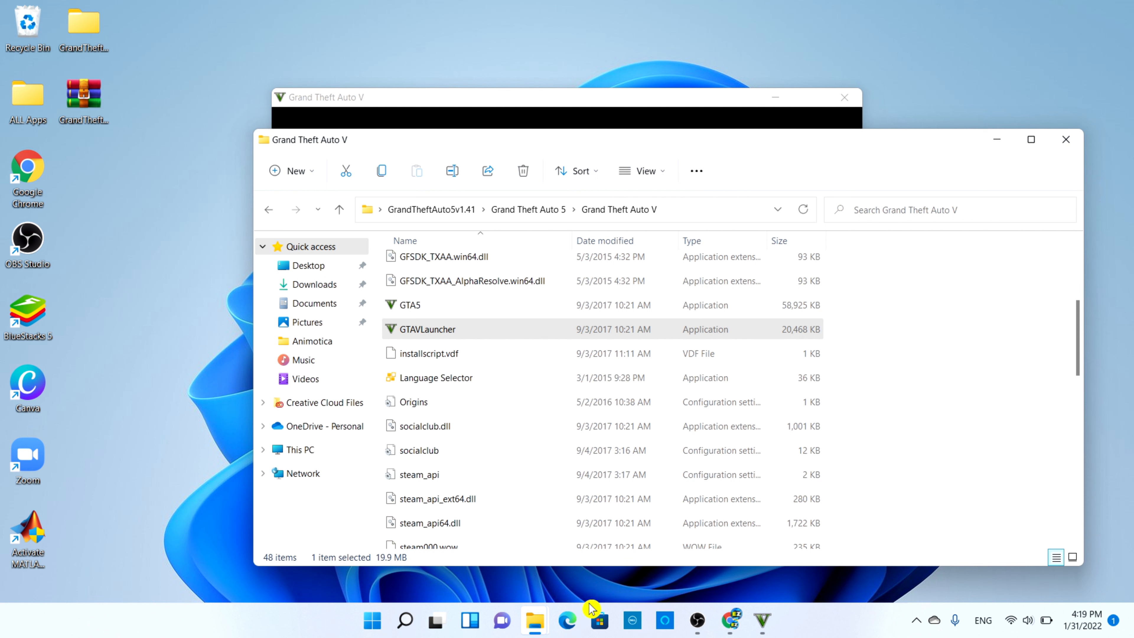
mouse_move(552, 624)
click(446, 559)
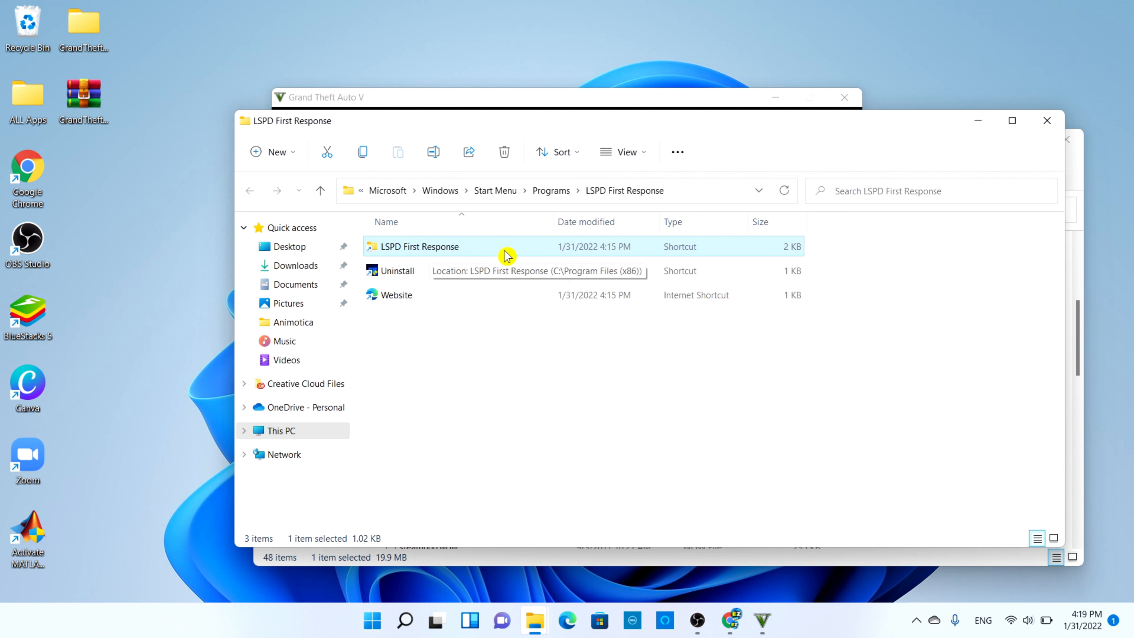
double_click(523, 256)
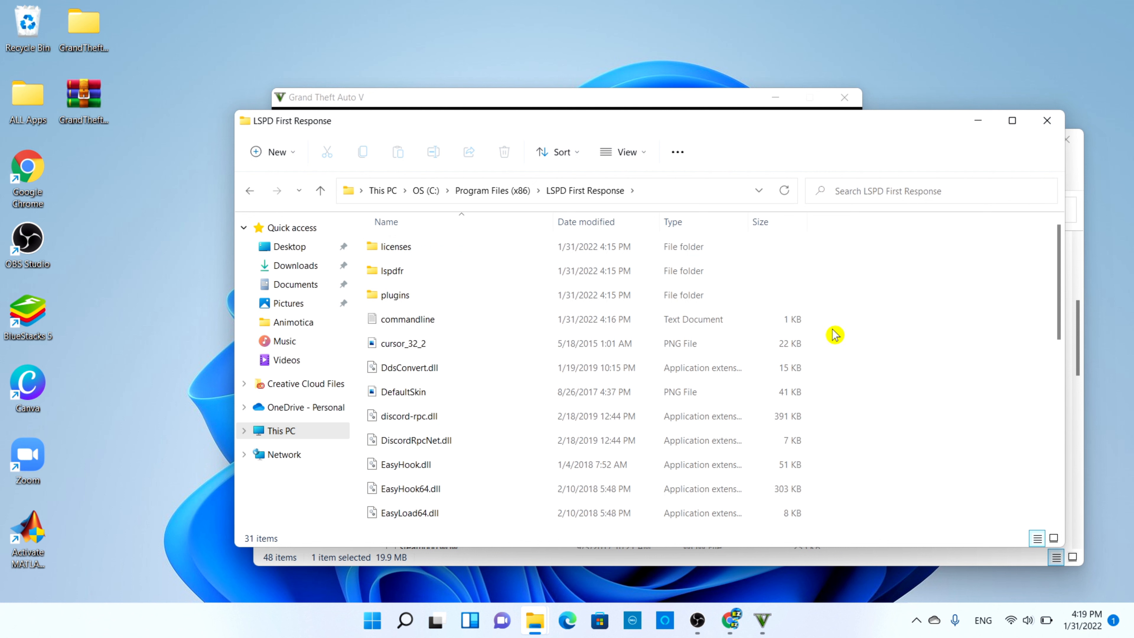
scroll(834, 335, down, 3)
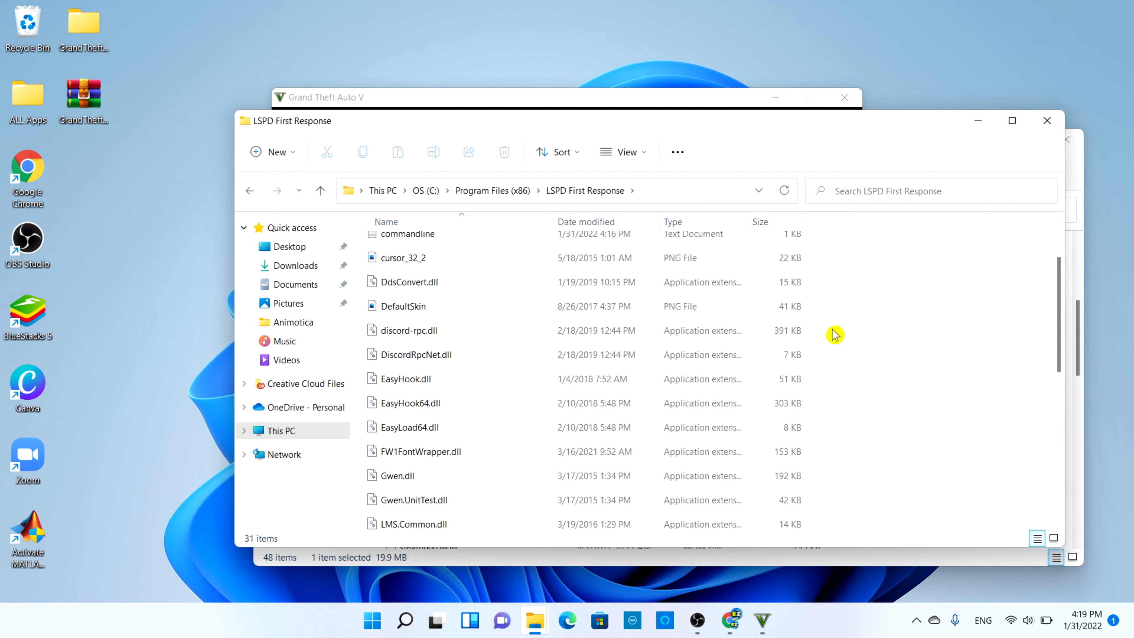
scroll(834, 334, down, 4)
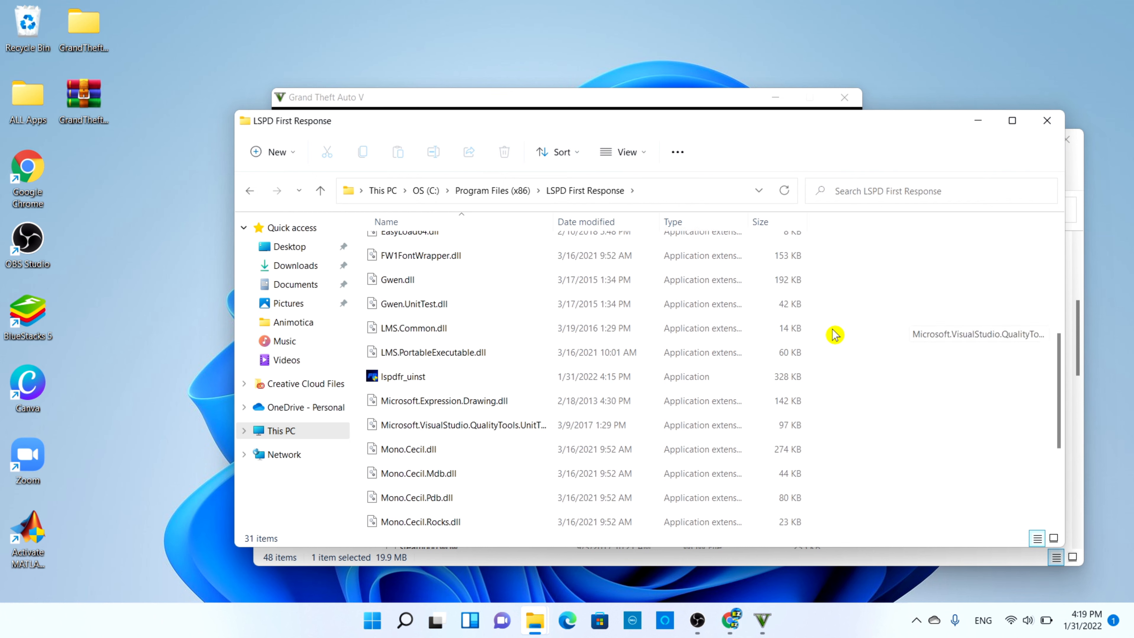
scroll(835, 335, down, 2)
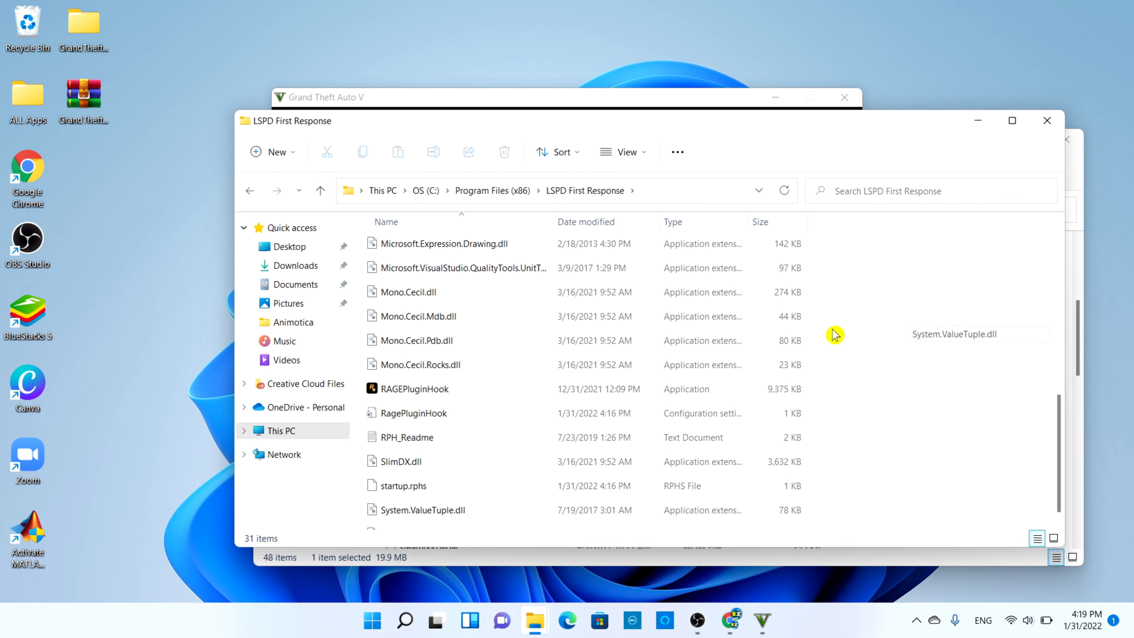
scroll(835, 335, down, 1)
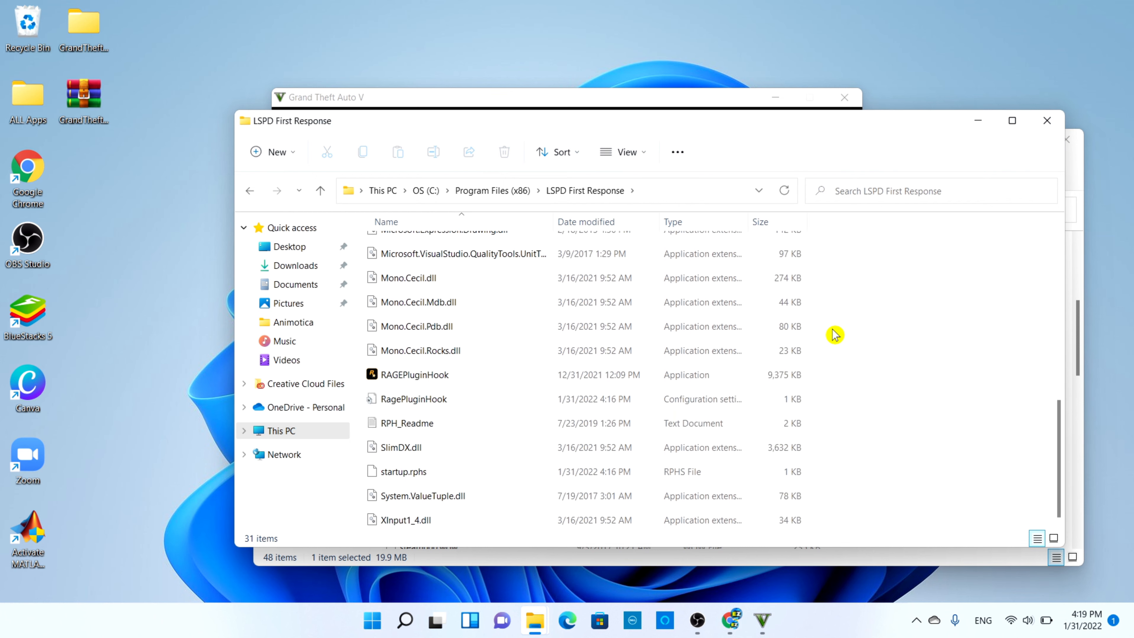
double_click(466, 376)
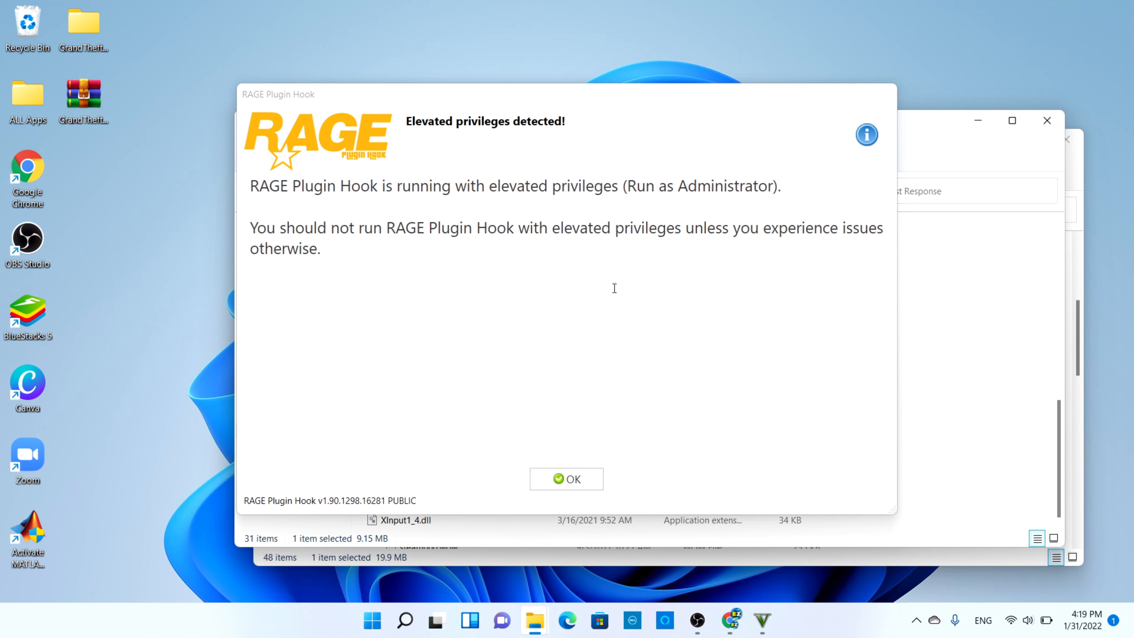
Step: Acknowledge the RAGE Plugin Hook notices, agree to open the folders, and minimize the LSPD First Response folder window
click(571, 479)
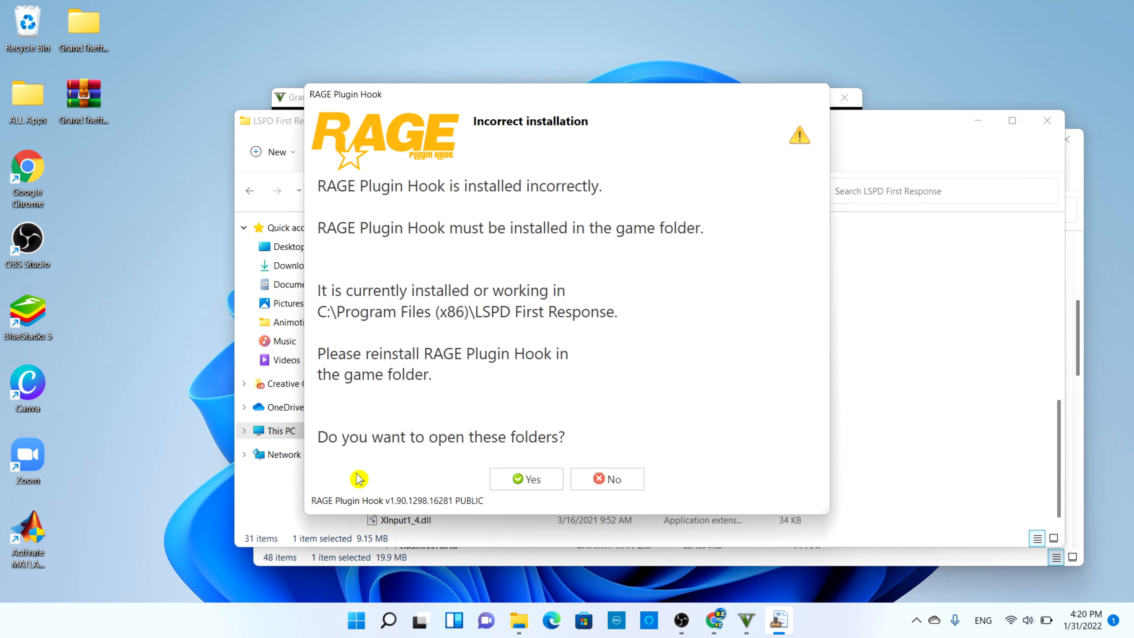
click(531, 481)
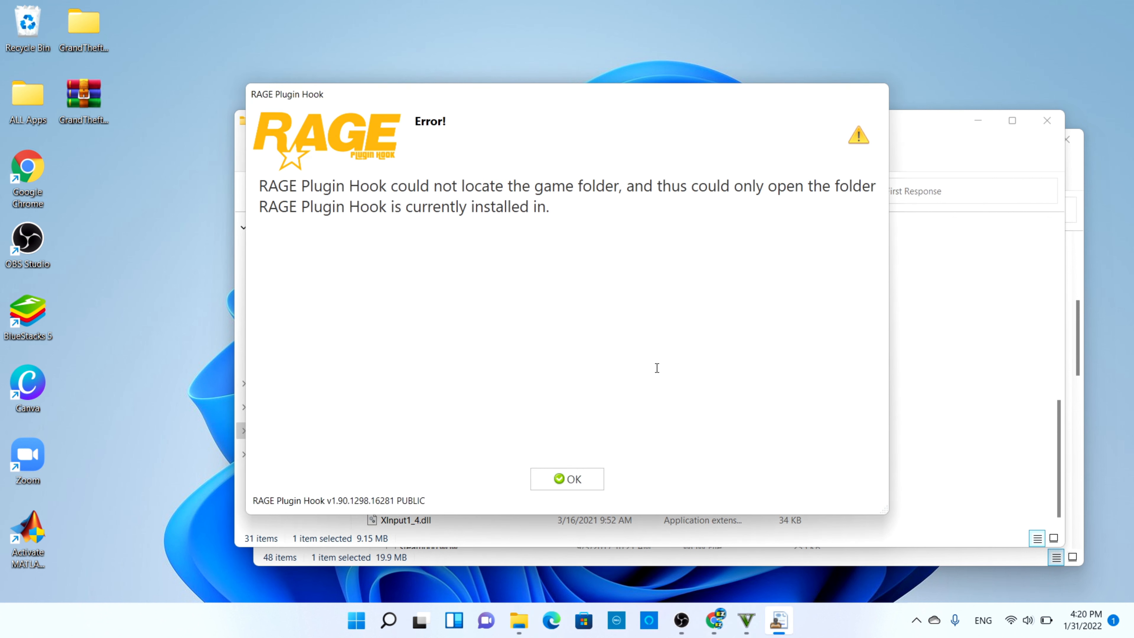
click(566, 478)
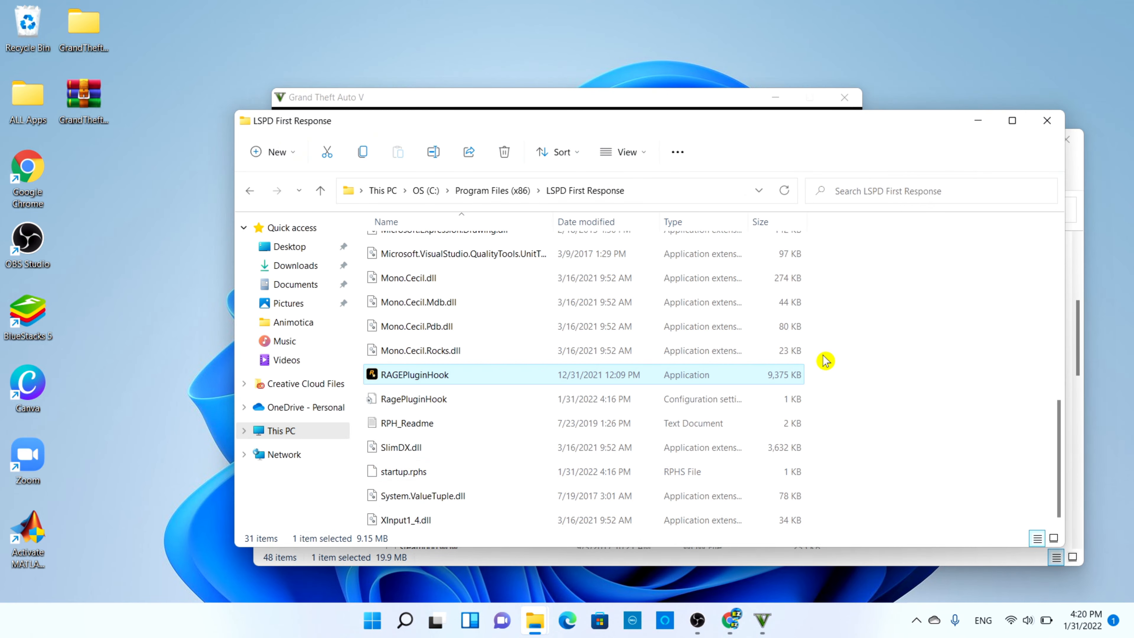
click(978, 124)
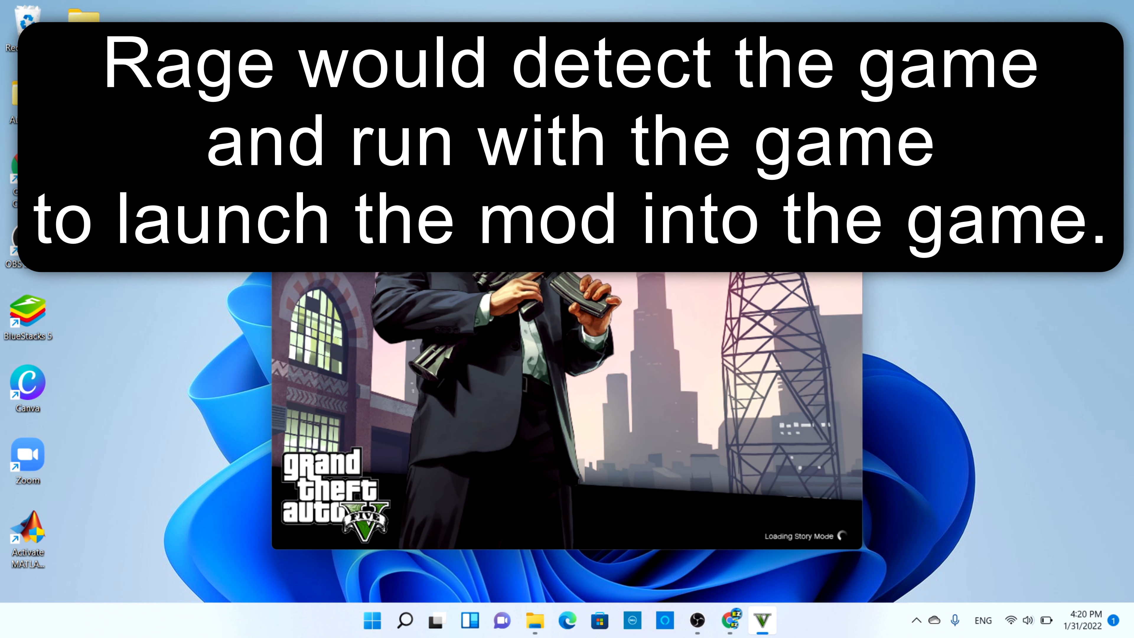
Step: Leave the loading game and close all Grand Theft Auto V windows
key(super)
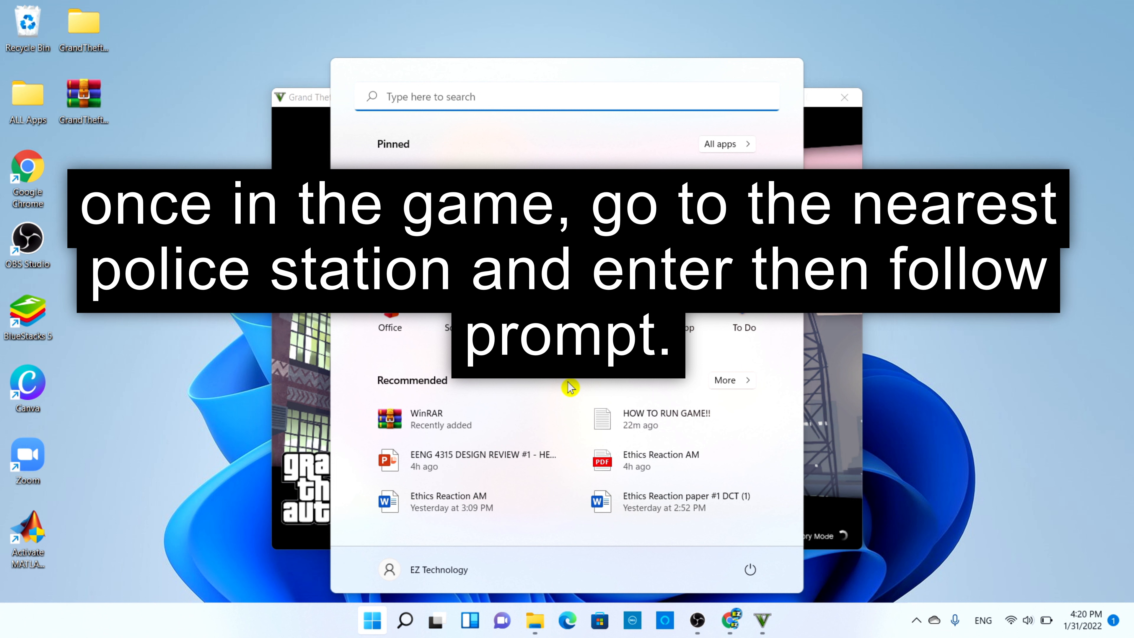
mouse_move(764, 625)
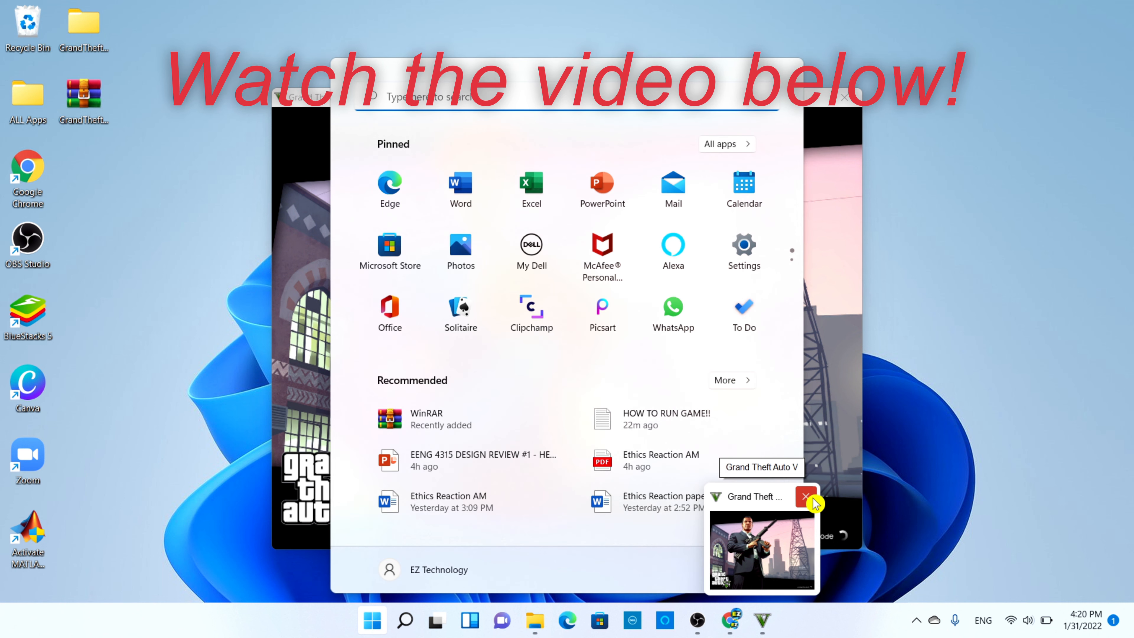
right_click(765, 610)
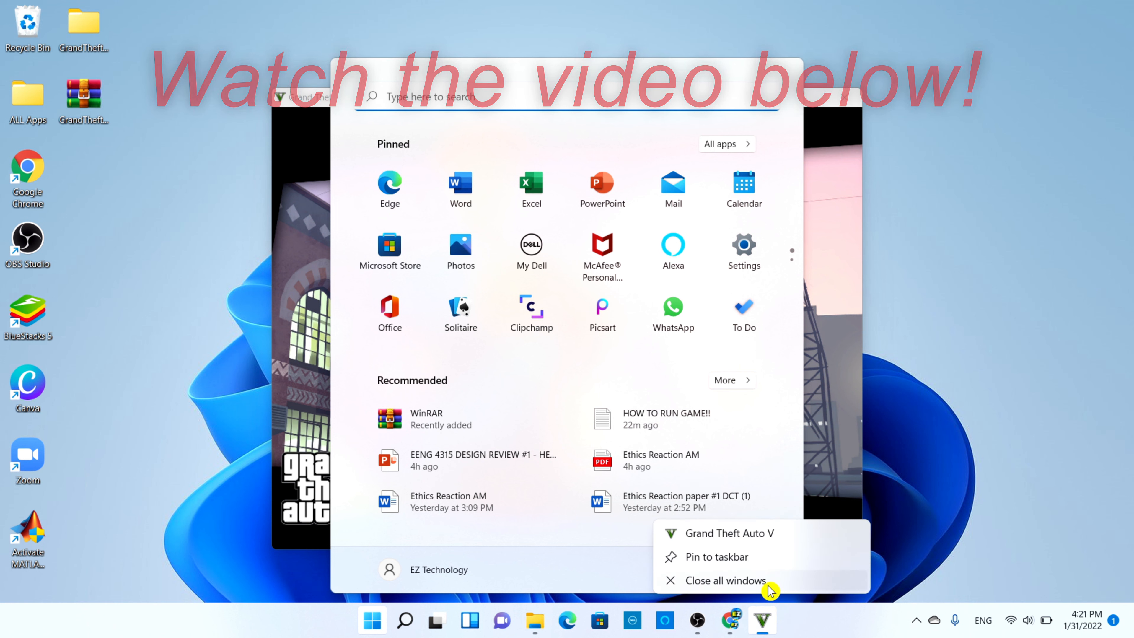